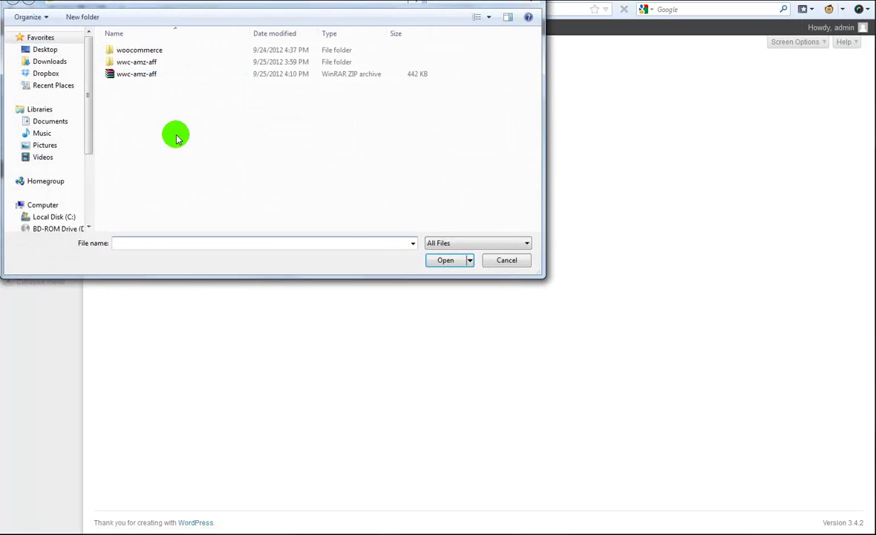
# Install the plugin from the wwc-amz-aff ZIP archive and activate it.
pyautogui.doubleClick(157, 76)
pyautogui.click(235, 139)
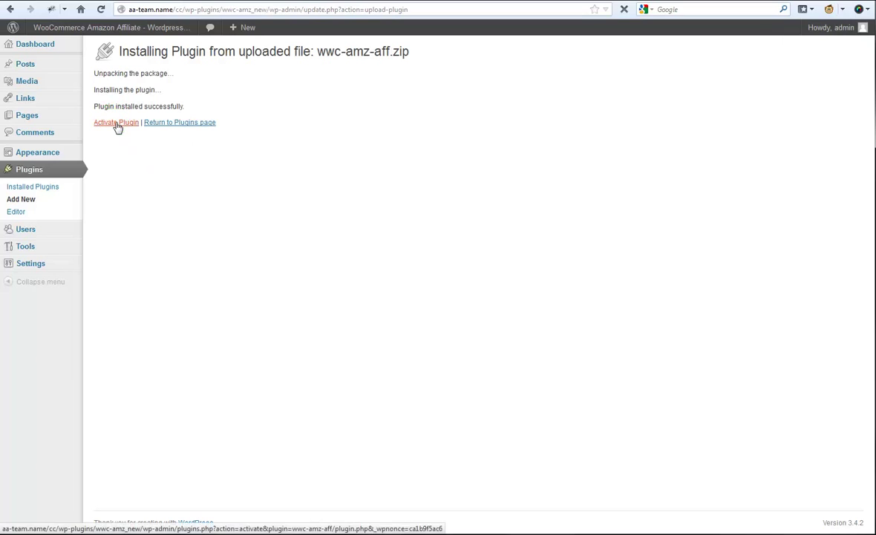
pyautogui.click(116, 123)
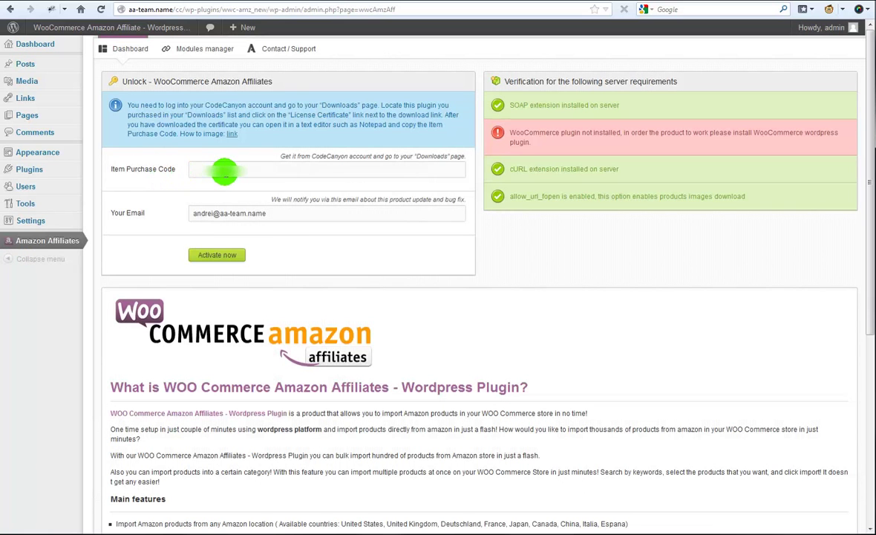
# Enter the item purchase code and activate the WooCommerce Amazon Affiliates licence.
pyautogui.click(224, 171)
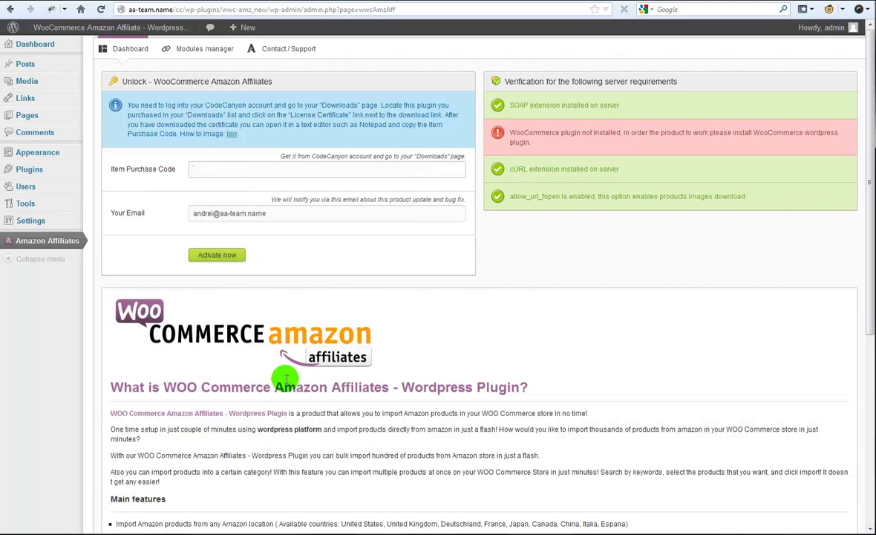
pyautogui.hotkey('ctrl', 'v')
pyautogui.click(226, 253)
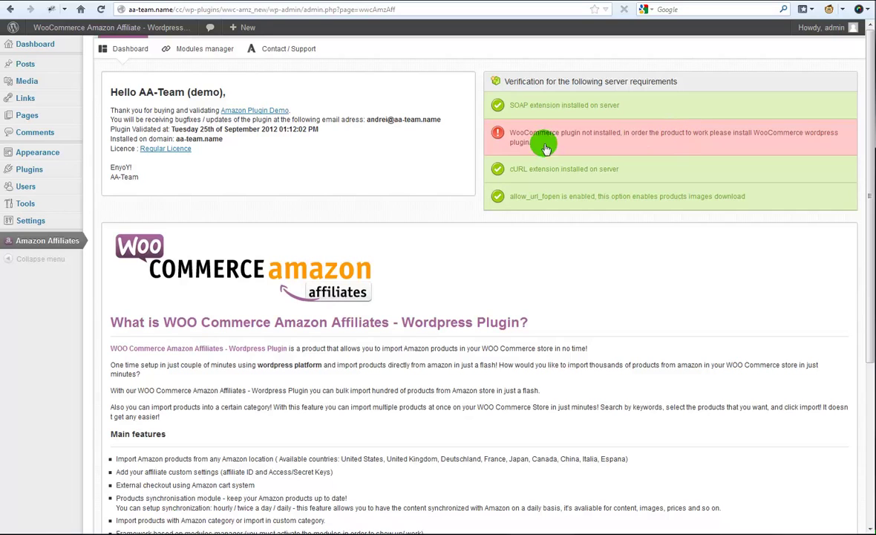
# Activate the installed WooCommerce plugin.
pyautogui.moveTo(59, 184)
pyautogui.click(41, 169)
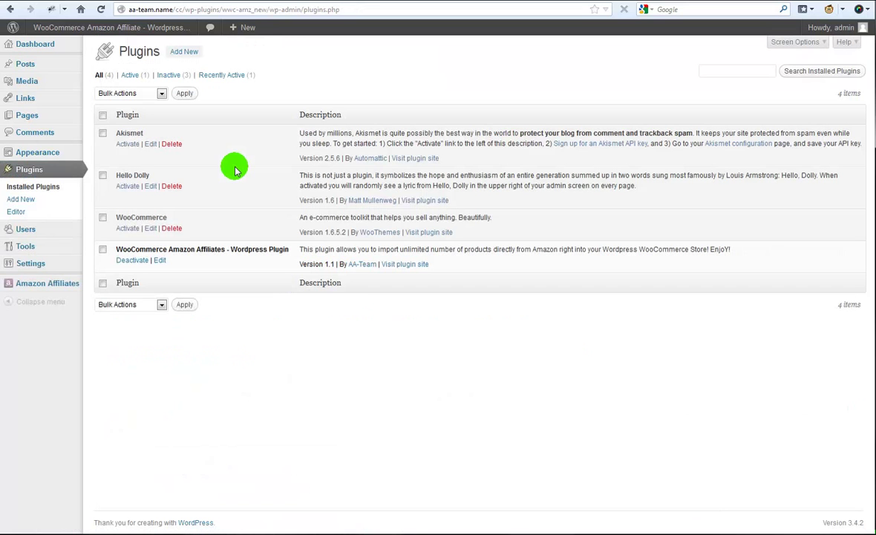
pyautogui.click(127, 230)
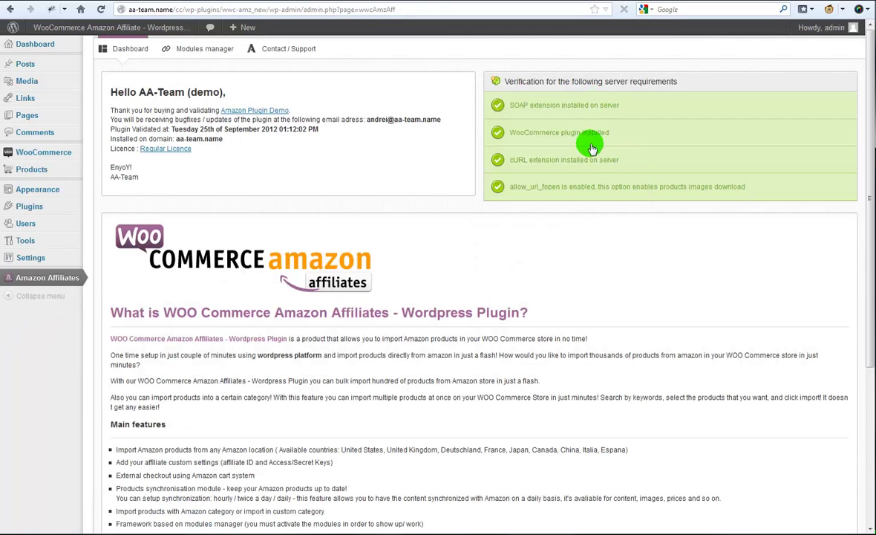
# Activate the Amazon config, Bulk Products Import and Products synchronization modules of the Amazon Affiliates plugin.
pyautogui.click(189, 53)
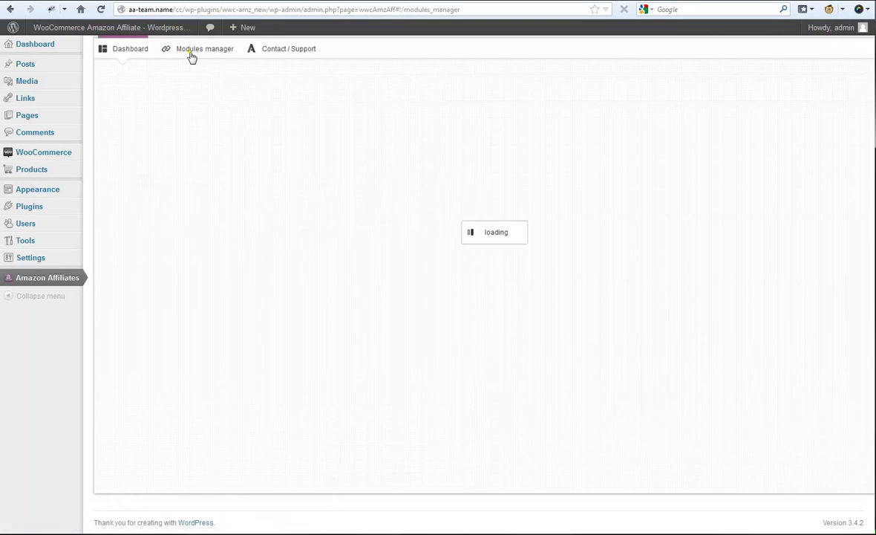
pyautogui.click(214, 135)
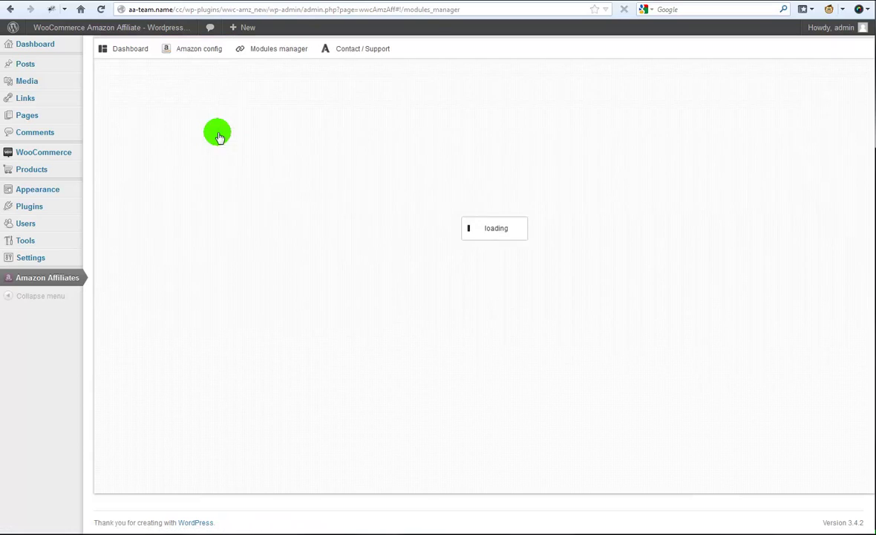
pyautogui.click(214, 165)
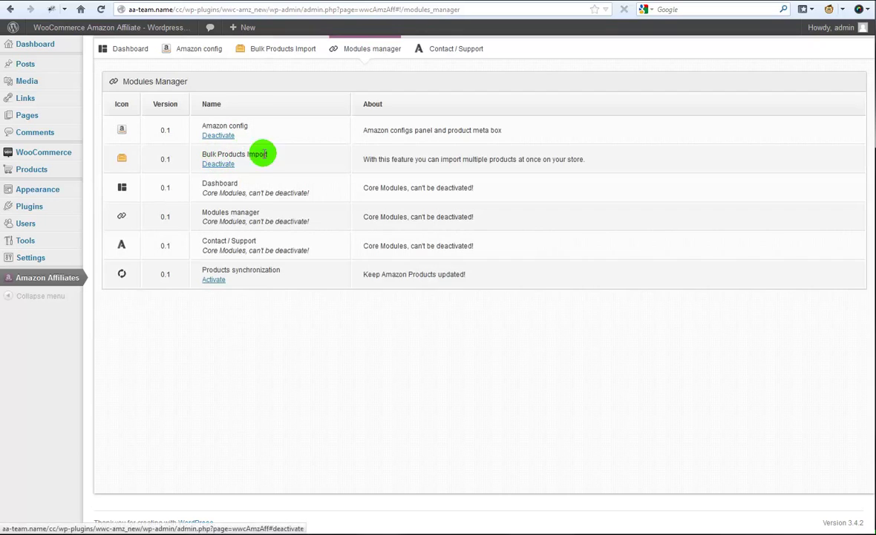
pyautogui.click(221, 280)
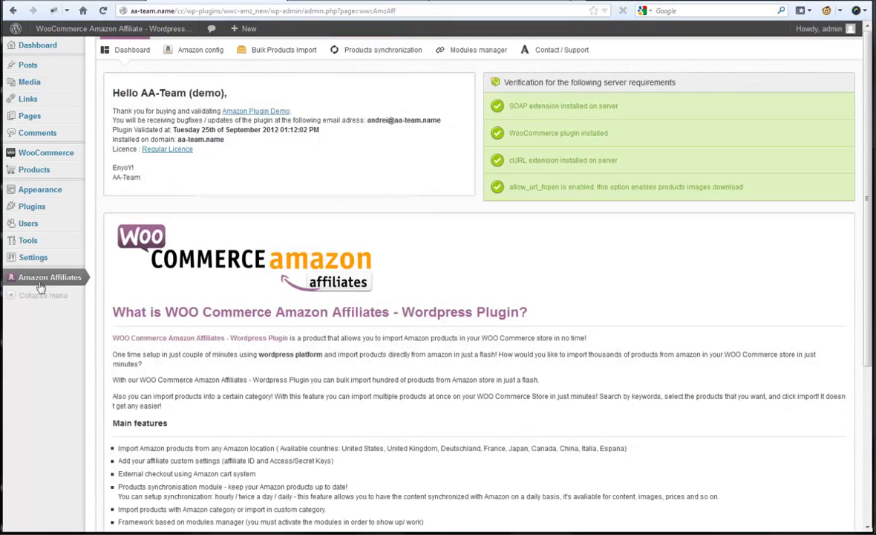
# Open the plugin's Amazon config and keep France as the Amazon location.
pyautogui.click(200, 53)
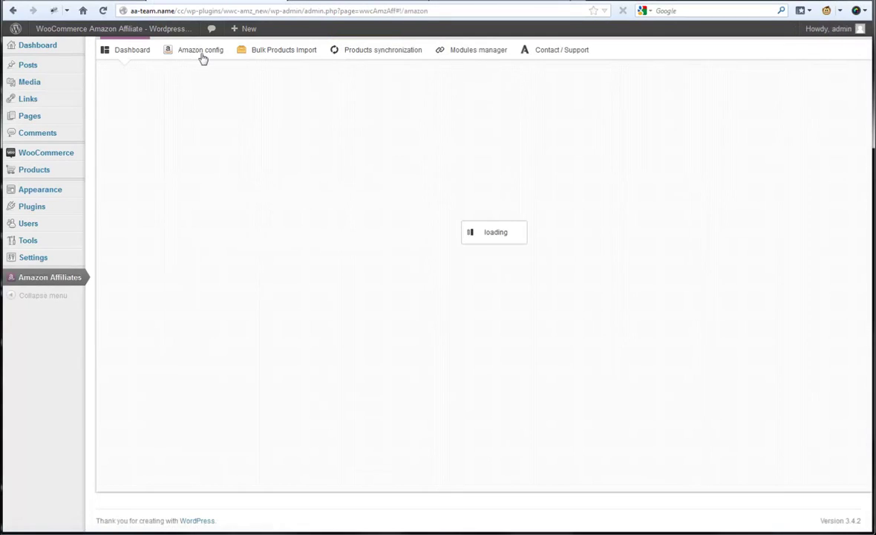
pyautogui.click(252, 117)
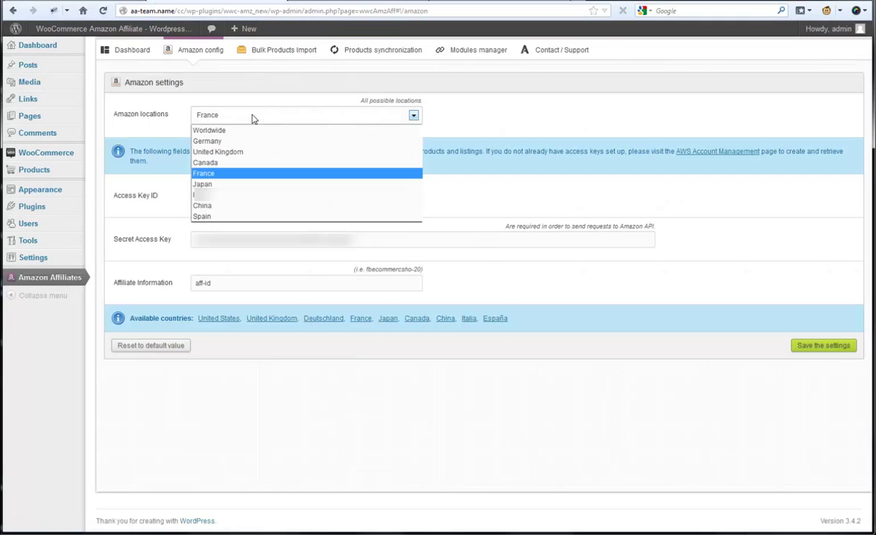
pyautogui.click(253, 117)
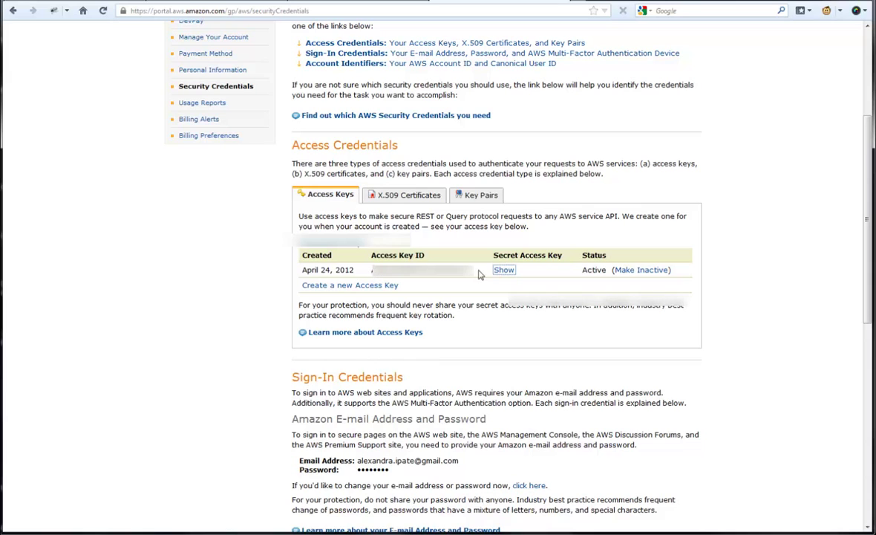
# Reveal the secret access key in the AWS security credentials, and save the plugin's Amazon settings with affiliate information aff-id.
pyautogui.click(505, 270)
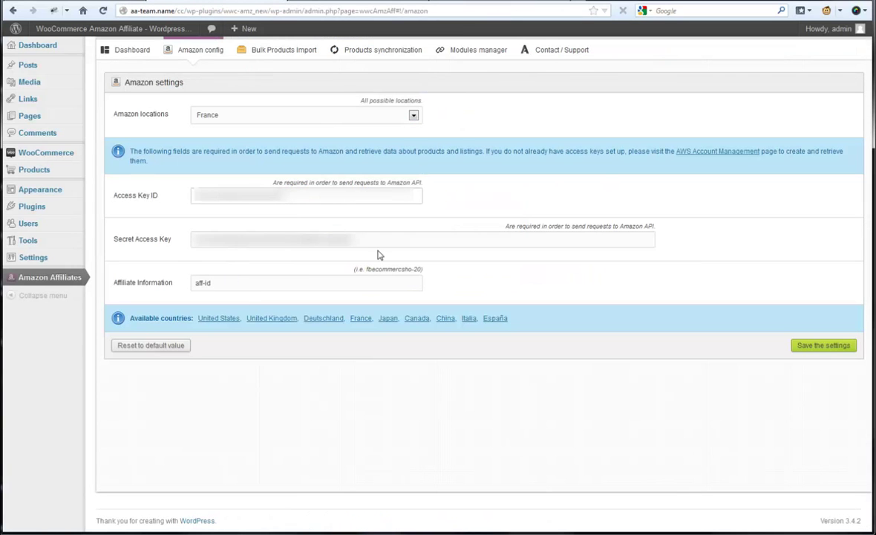
pyautogui.click(204, 283)
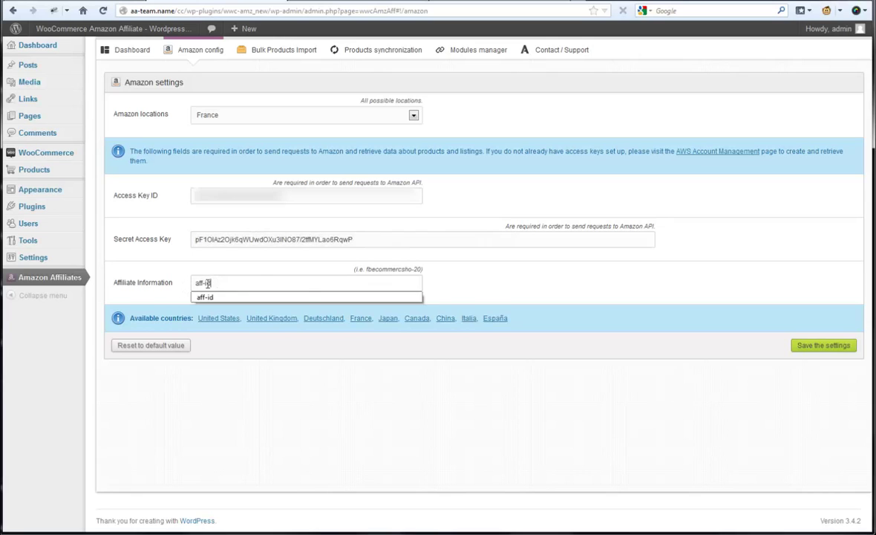
pyautogui.click(820, 347)
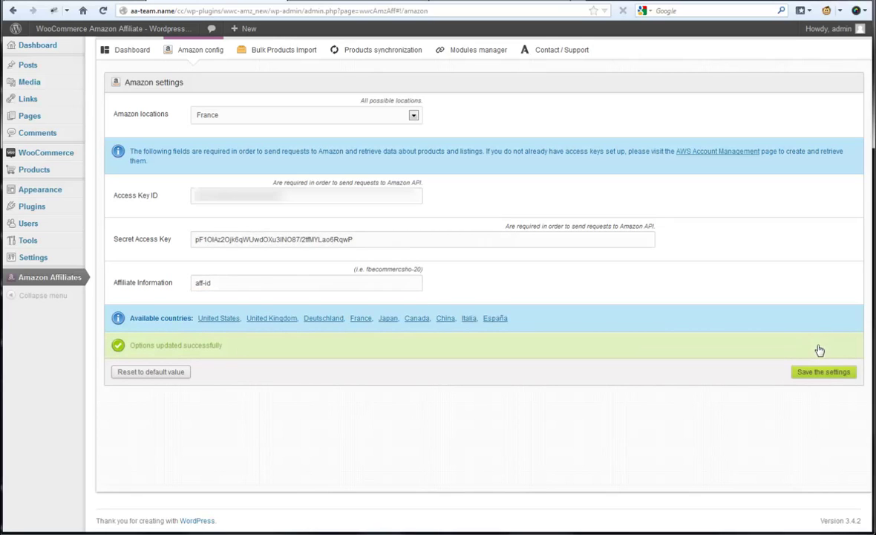
# Search the bulk products import for "toys" in the Baby category, sorted by salesrank, using the category from Amazon.
pyautogui.click(266, 55)
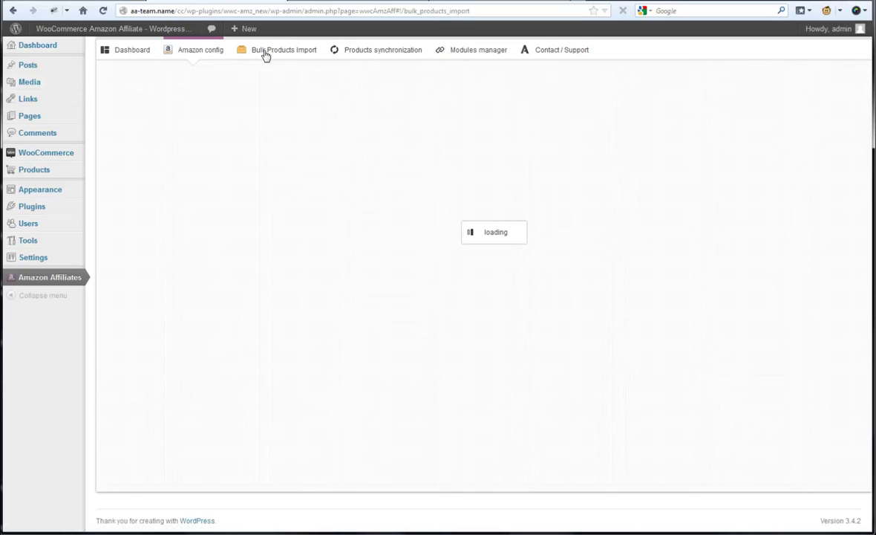
pyautogui.click(372, 110)
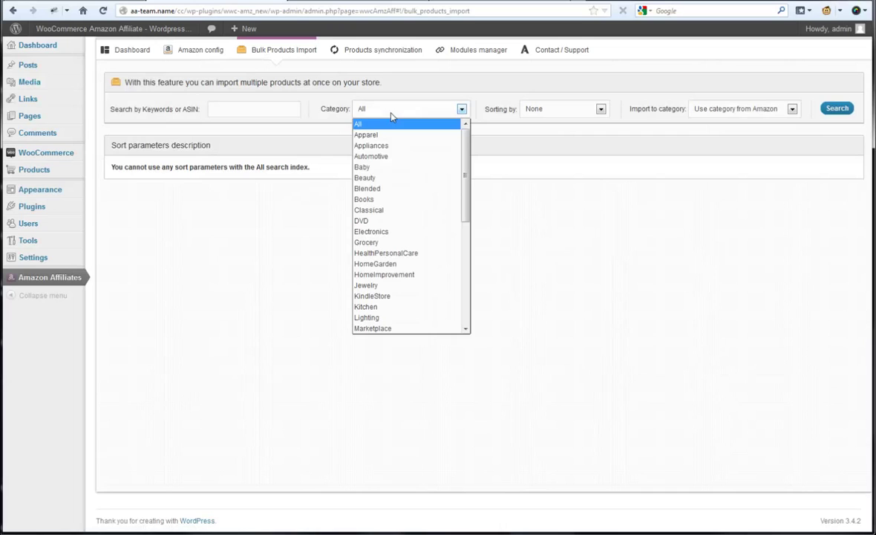
pyautogui.click(379, 164)
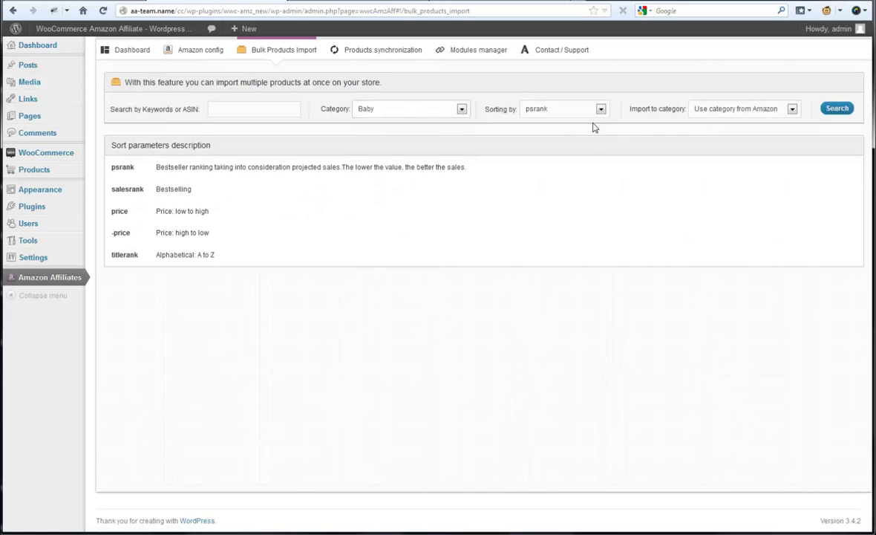
pyautogui.click(565, 109)
pyautogui.click(550, 133)
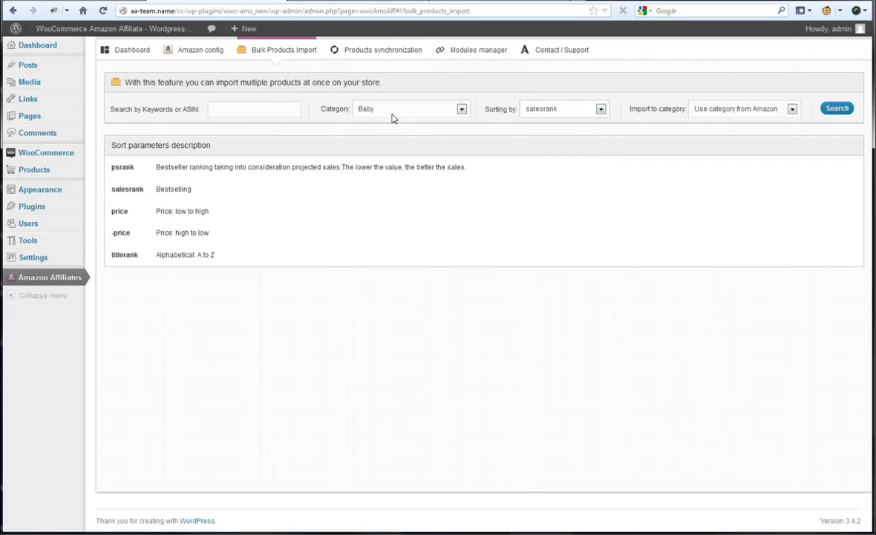
pyautogui.click(257, 110)
pyautogui.write('toys')
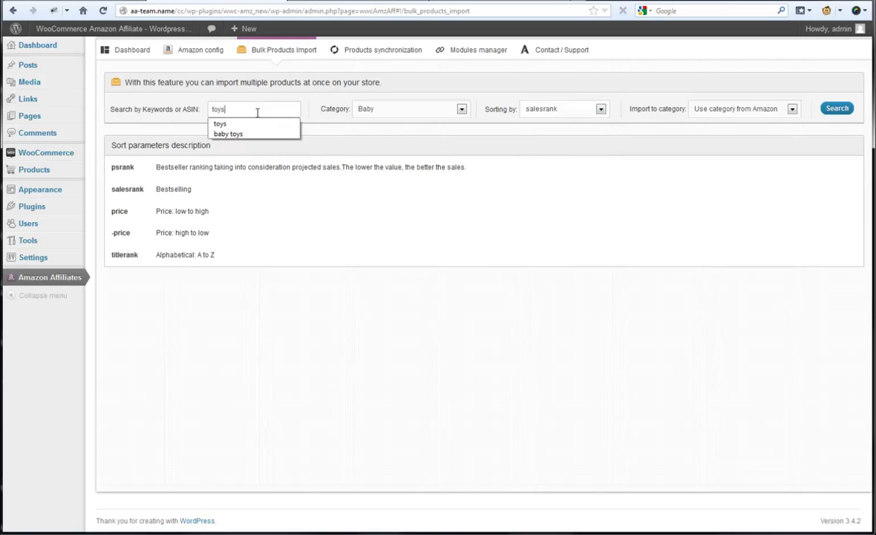
pyautogui.click(838, 109)
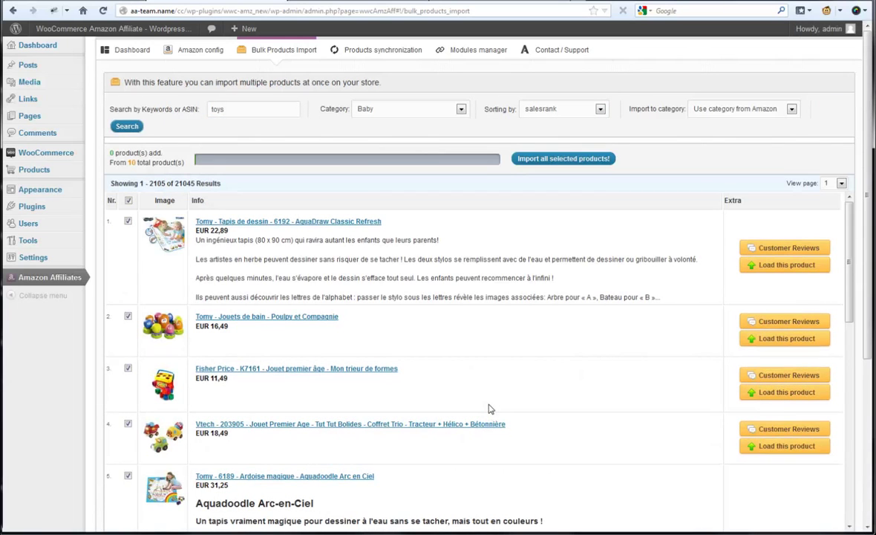
# Import all selected products from the first page of toy results, and switch the results to page 2.
pyautogui.scroll(-5, 587, 355)
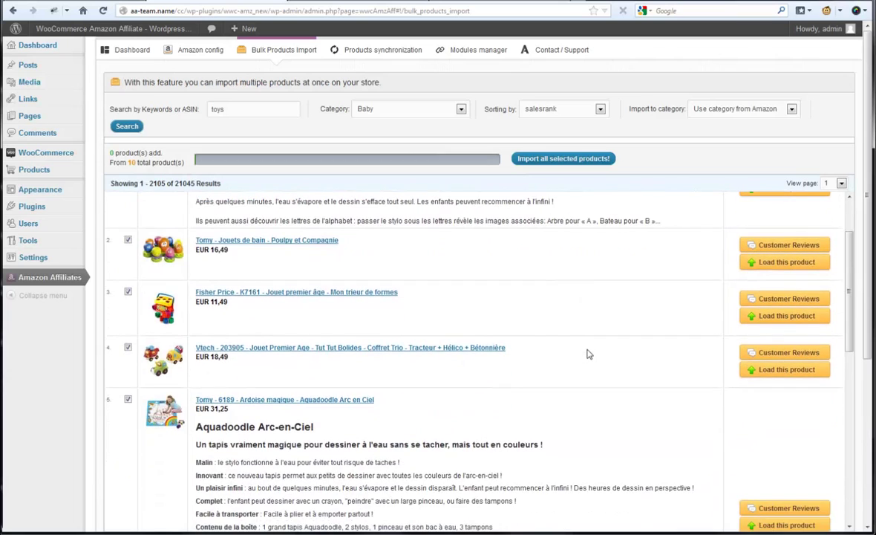
pyautogui.scroll(-2, 591, 357)
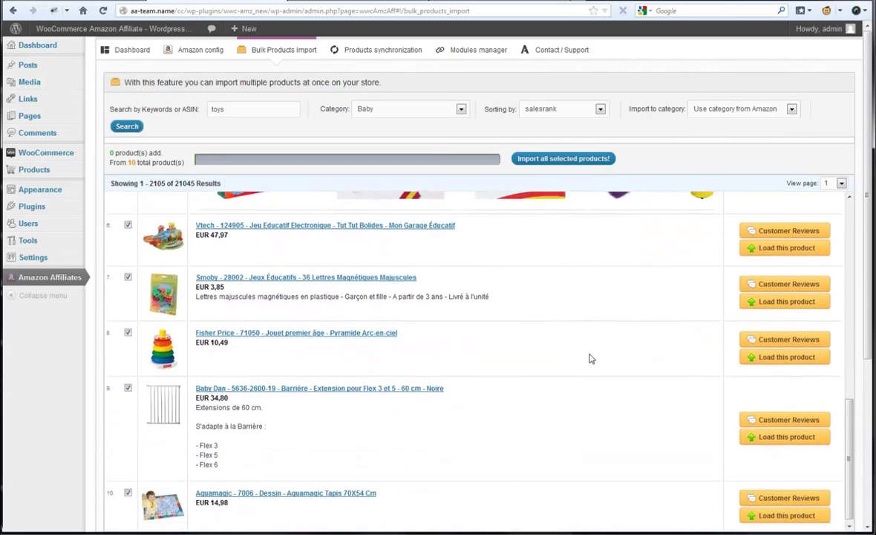
pyautogui.scroll(3, 583, 338)
pyautogui.scroll(5, 584, 312)
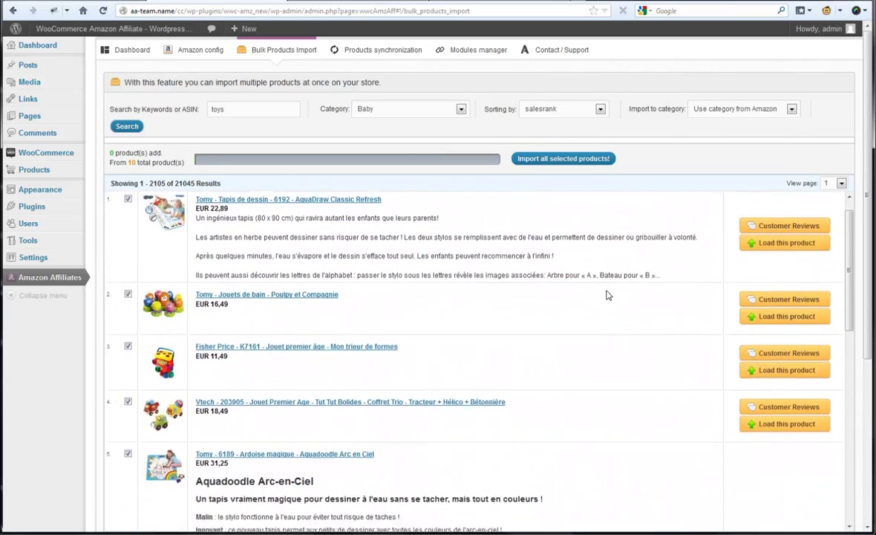
pyautogui.click(543, 162)
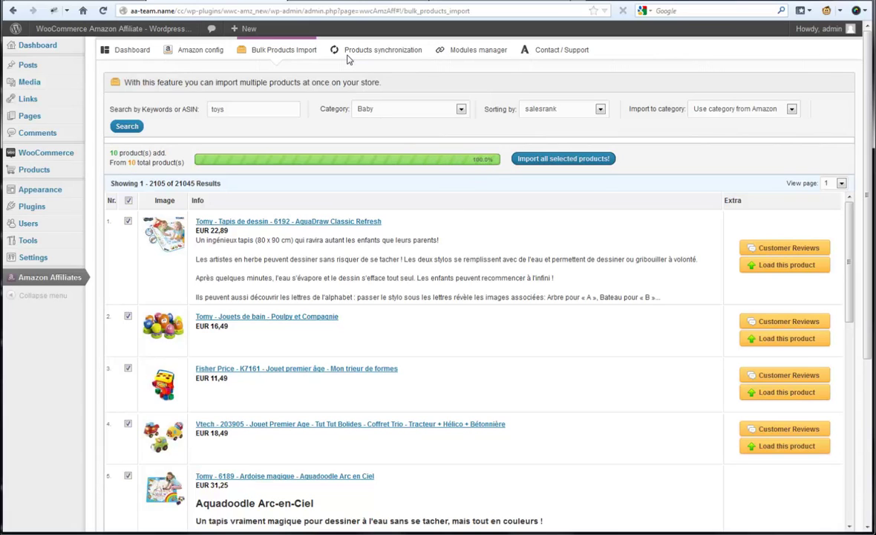
pyautogui.click(835, 181)
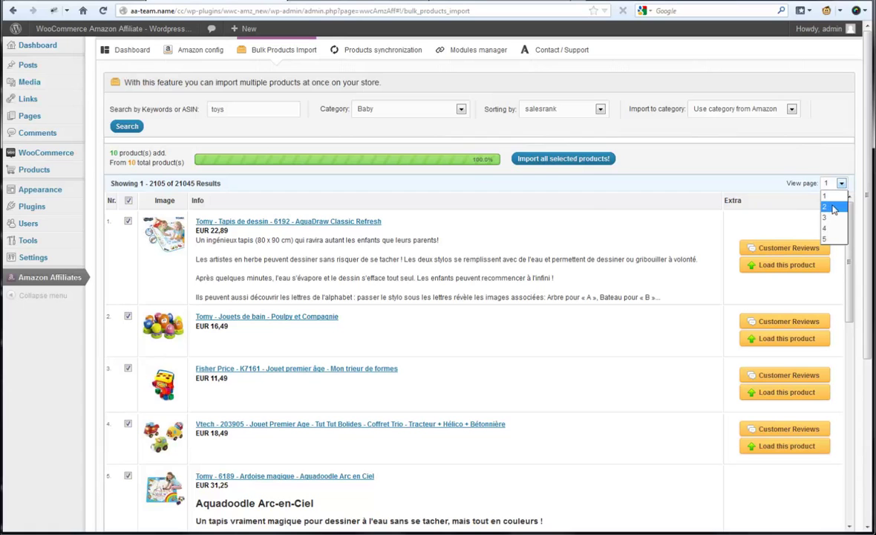
pyautogui.click(834, 210)
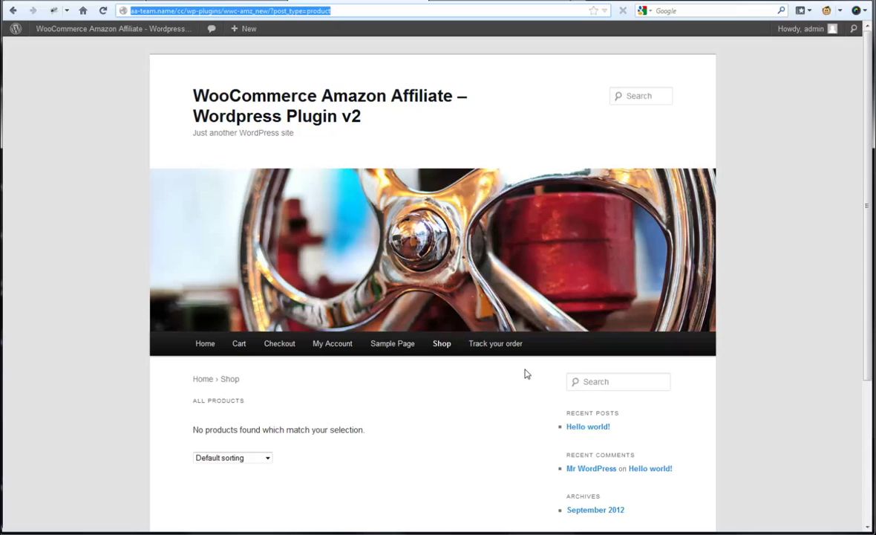
# Reload the storefront's Shop page and look through the imported products.
pyautogui.click(442, 347)
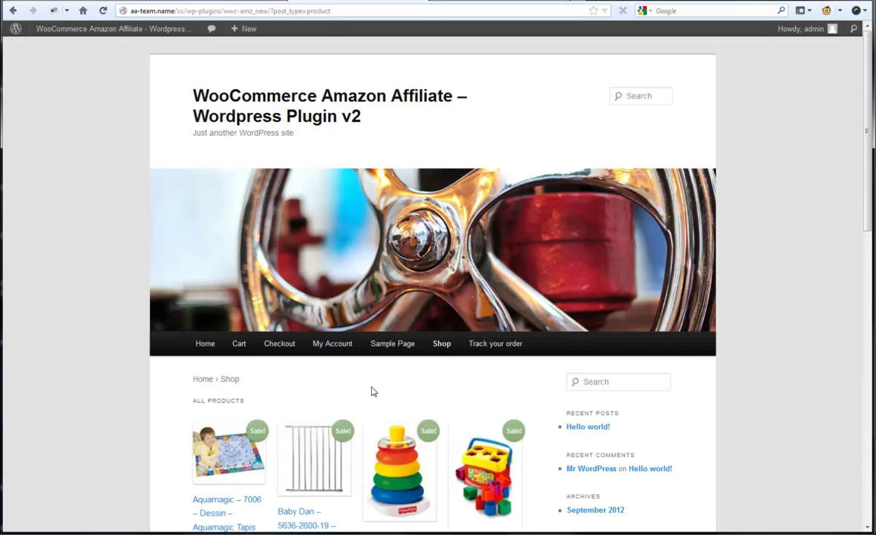
pyautogui.scroll(-4, 374, 391)
pyautogui.scroll(-3, 448, 299)
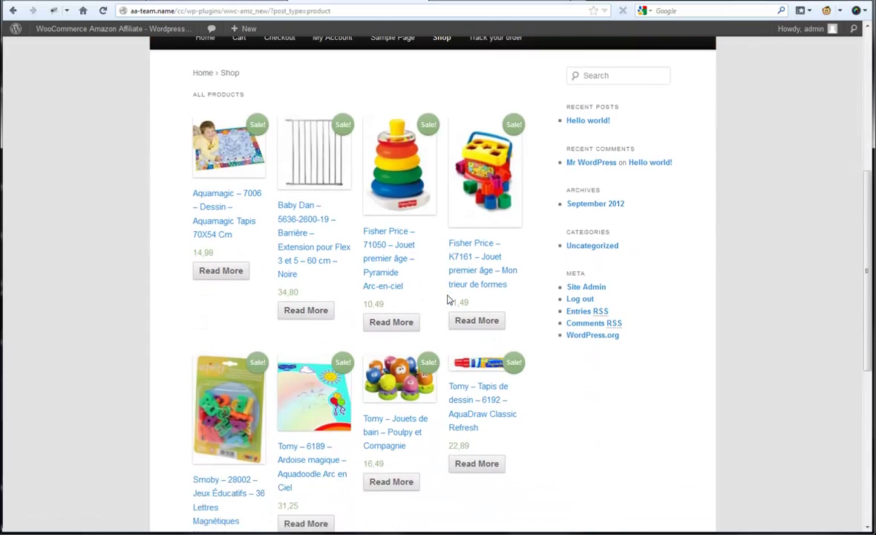
pyautogui.scroll(-3, 427, 356)
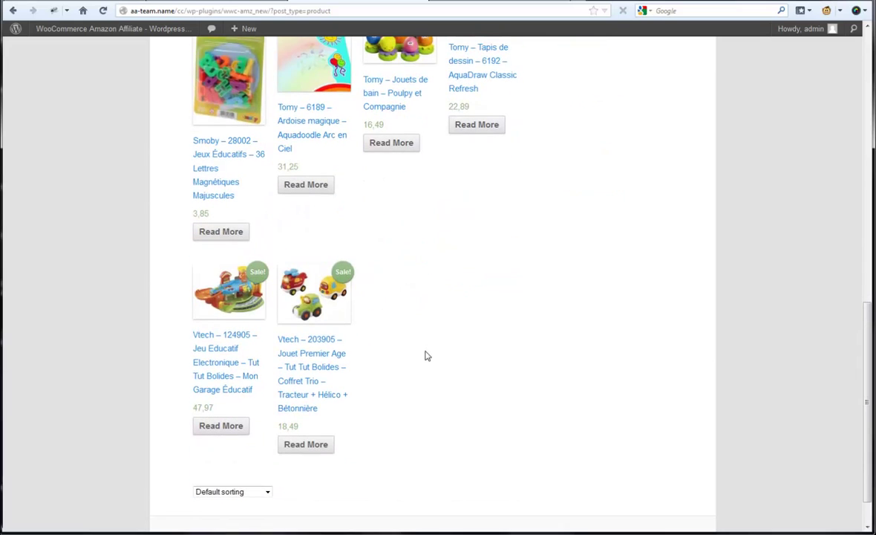
# Open the Vtech 124905 Tut Tut Bolides Mon Garage Éducatif product and review its images, description and related products.
pyautogui.click(235, 299)
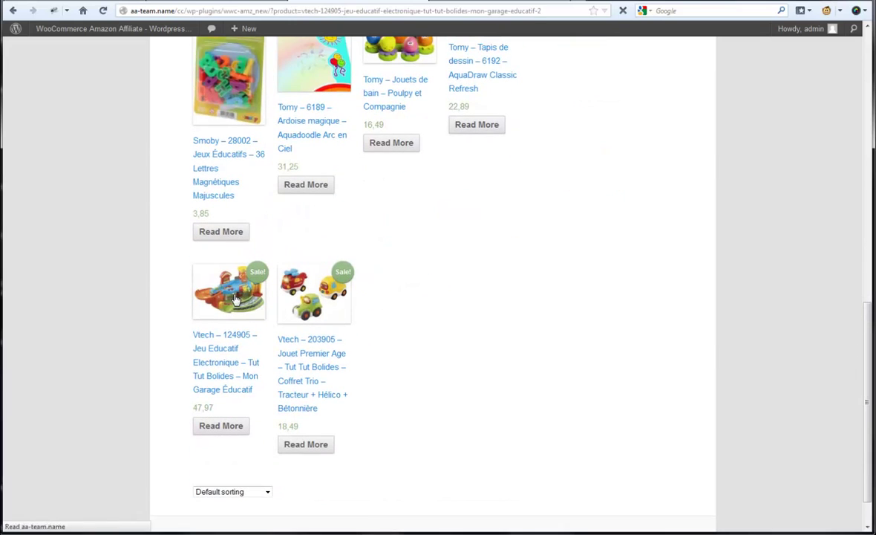
pyautogui.scroll(-1, 448, 362)
pyautogui.scroll(-2, 447, 363)
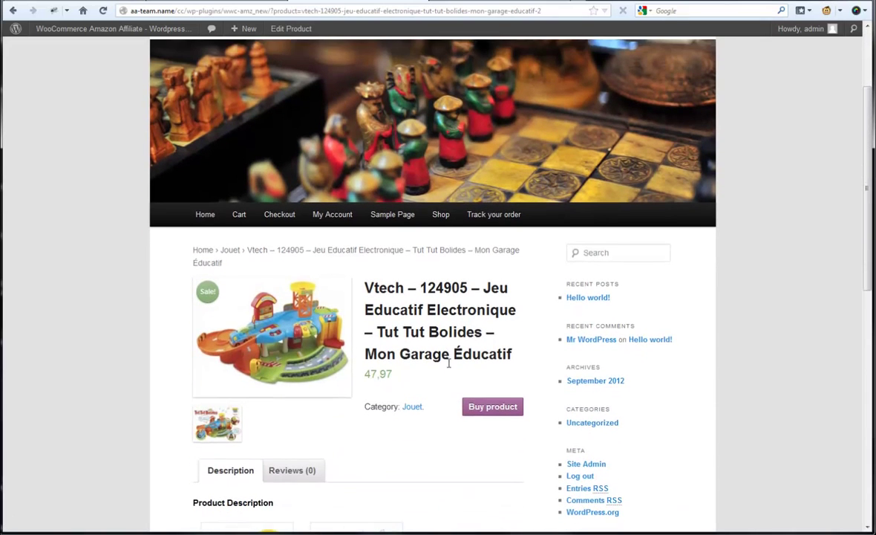
pyautogui.scroll(-5, 448, 364)
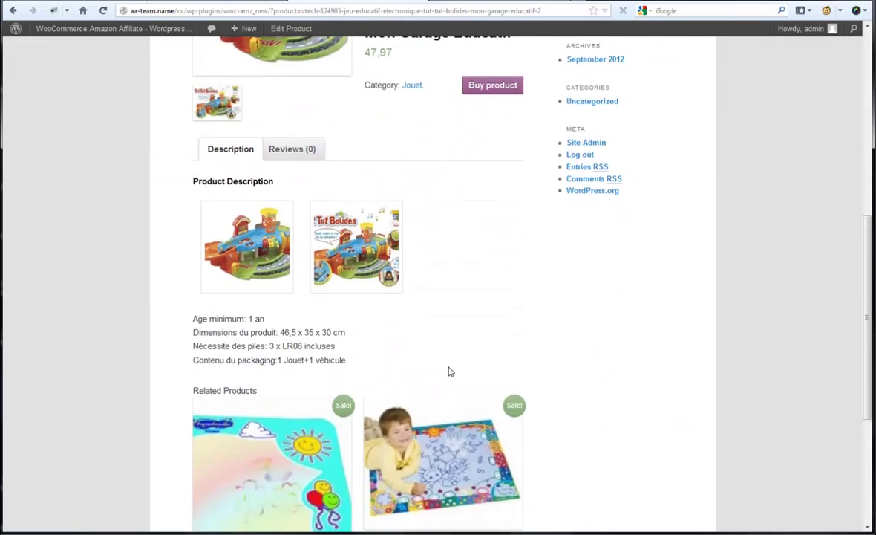
pyautogui.scroll(6, 448, 370)
pyautogui.scroll(-3, 280, 446)
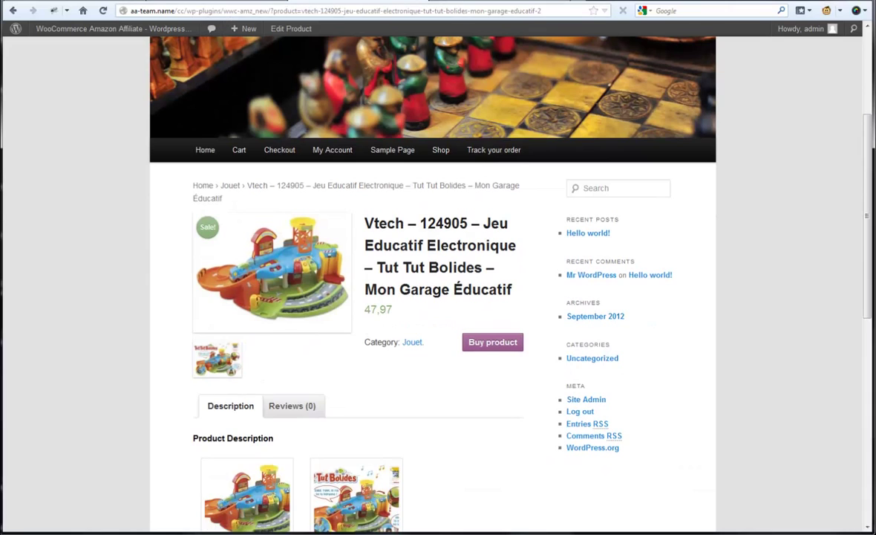
# Return to the plugin's admin page and set the product synchronisation recurrence to Daily.
pyautogui.click(197, 1)
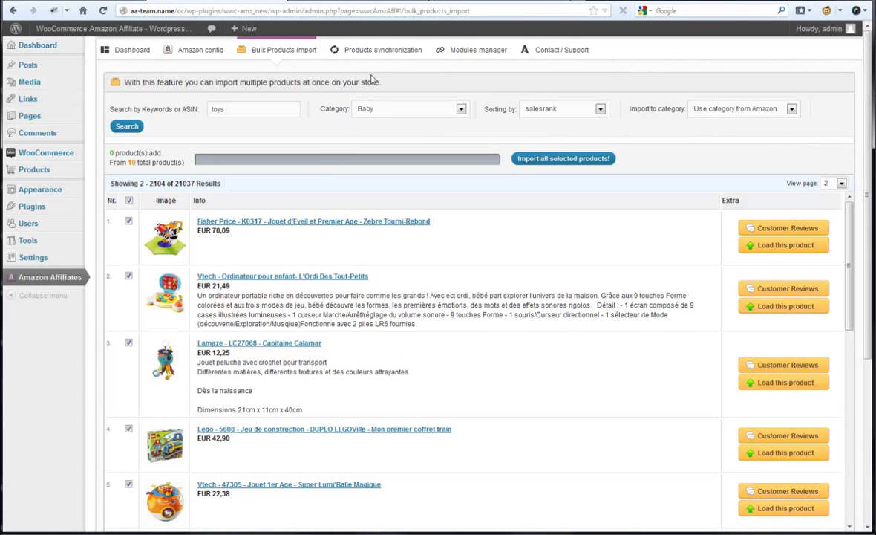
pyautogui.click(392, 53)
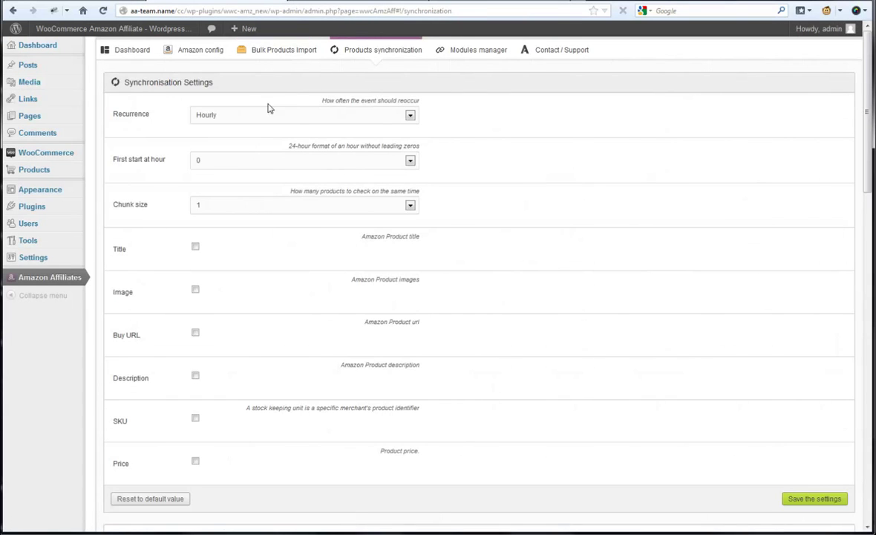
pyautogui.click(250, 116)
pyautogui.click(234, 154)
# Enable synchronisation of Title, Image, Buy URL, Description, SKU and Price, and save the settings.
pyautogui.click(196, 248)
pyautogui.click(195, 462)
pyautogui.click(195, 376)
pyautogui.click(801, 497)
pyautogui.scroll(-3, 805, 505)
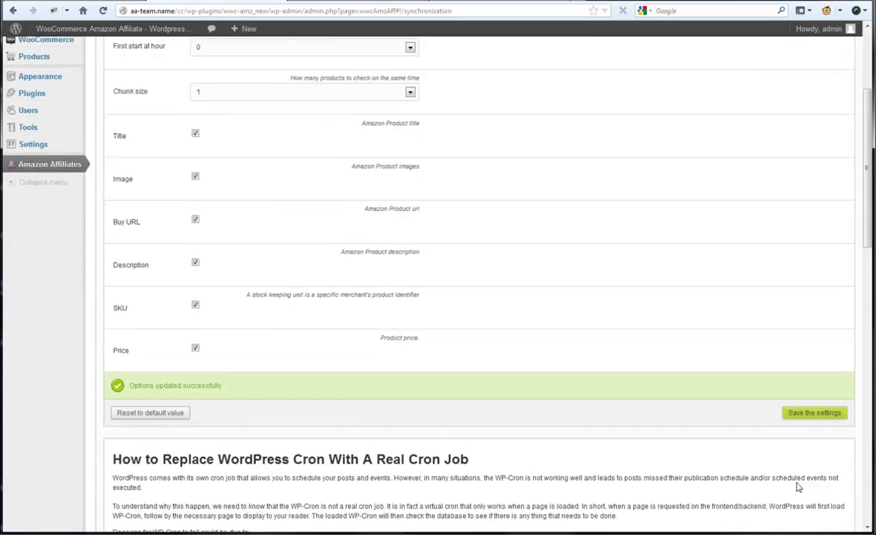
pyautogui.scroll(3, 750, 447)
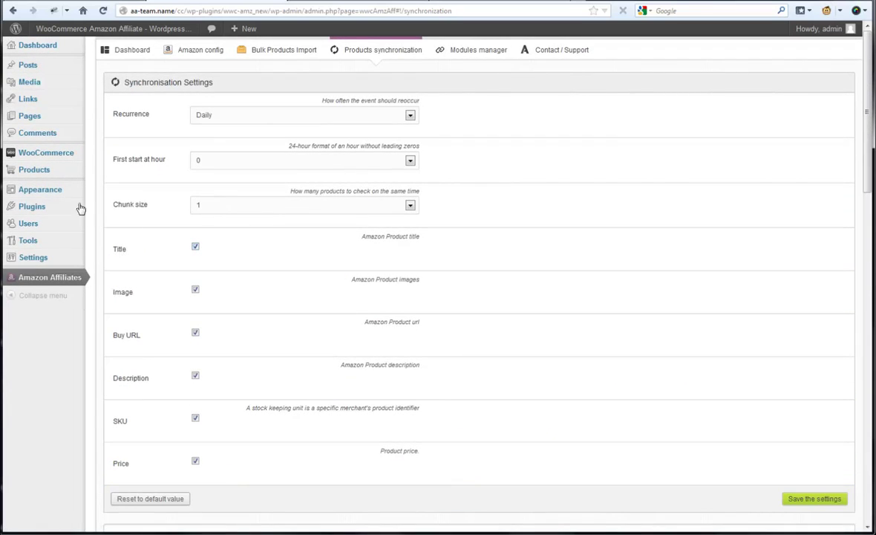
# Open the WooCommerce product list in the admin and look through the imported products.
pyautogui.moveTo(57, 172)
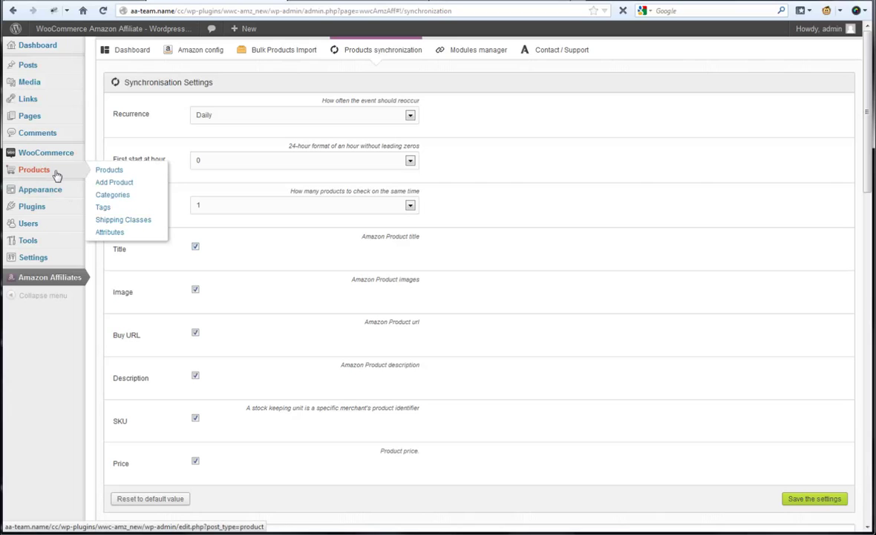
pyautogui.click(57, 173)
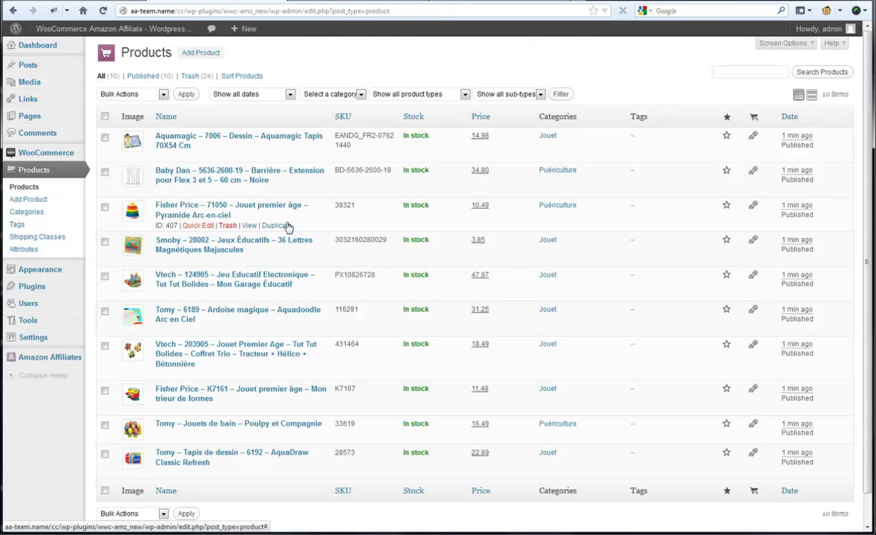
pyautogui.scroll(-2, 301, 175)
pyautogui.scroll(2, 293, 222)
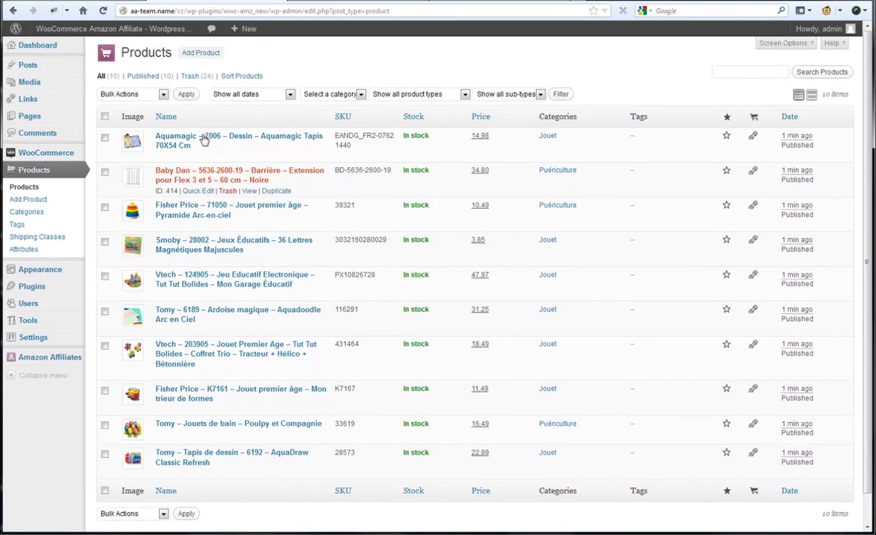
# Start a new product and search Amazon for "baby toys" in all categories, using the category from Amazon.
pyautogui.click(197, 55)
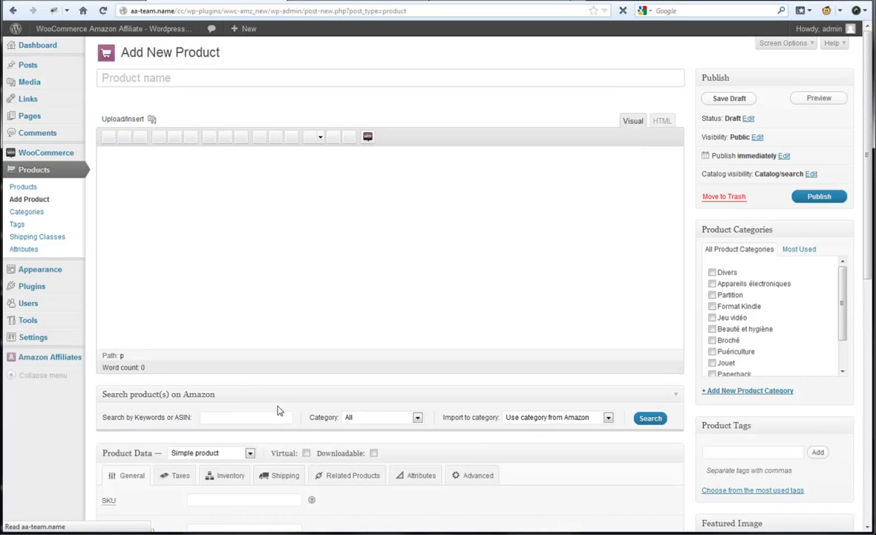
pyautogui.click(265, 416)
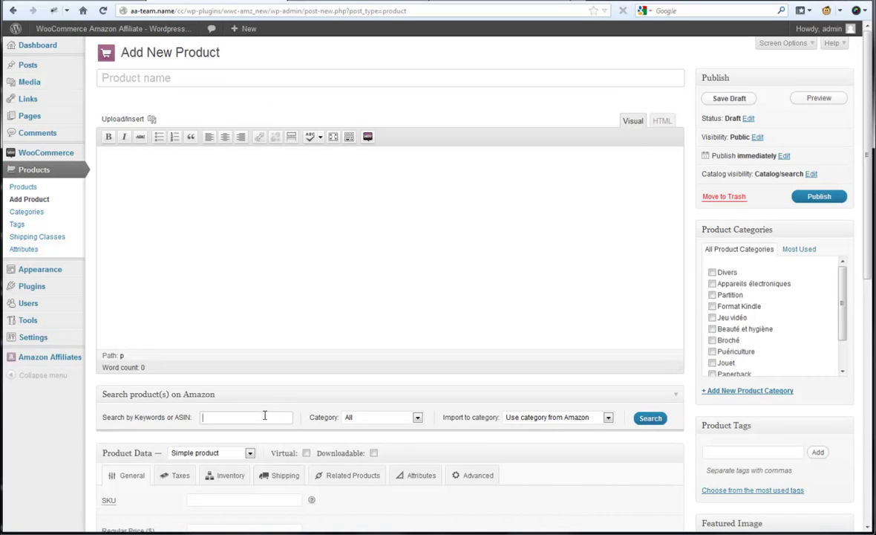
pyautogui.write('baby')
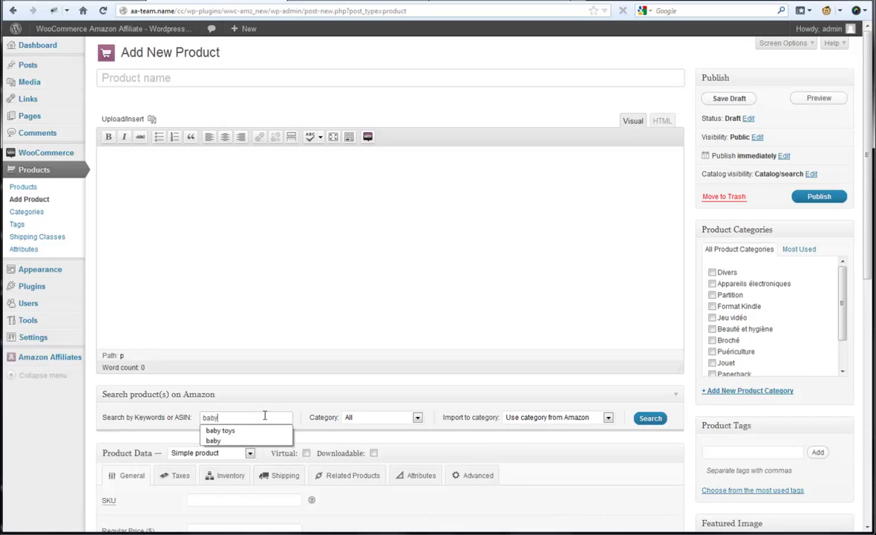
pyautogui.press('Down')
pyautogui.press('Return')
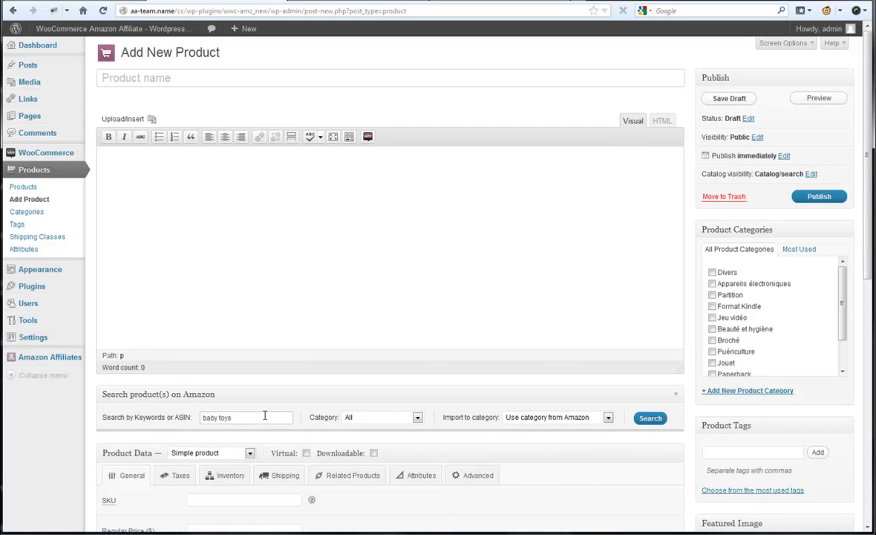
pyautogui.click(653, 418)
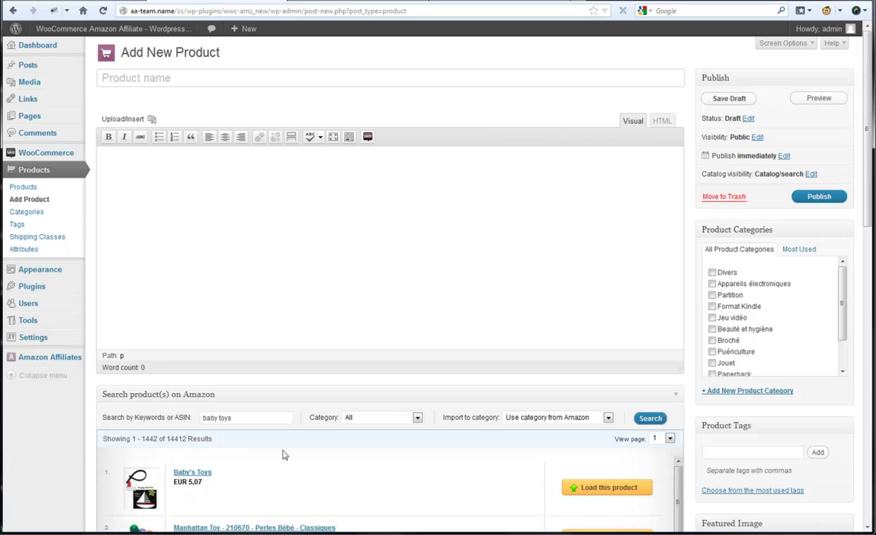
# Load the Manhattan Toy 210670 Perles Bébé Classiques product from the search results and update it.
pyautogui.scroll(-1, 335, 466)
pyautogui.scroll(-1, 335, 466)
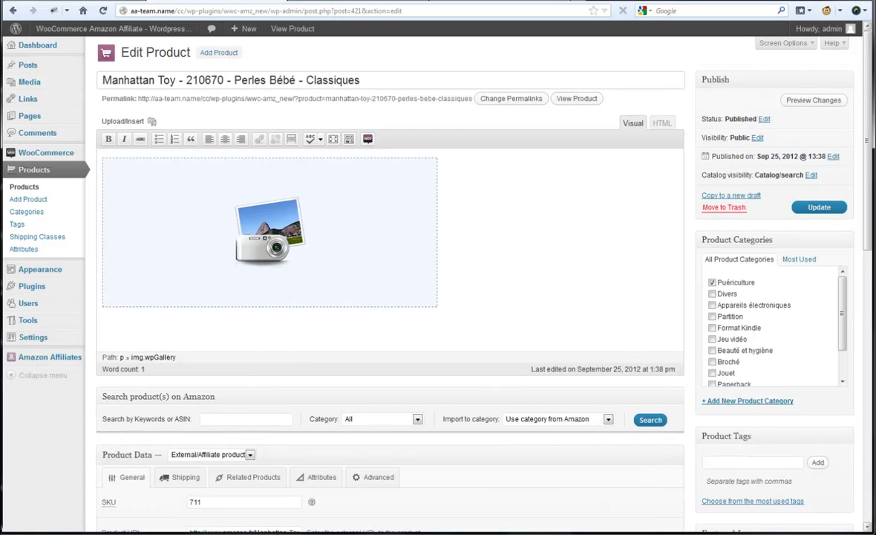
pyautogui.click(823, 209)
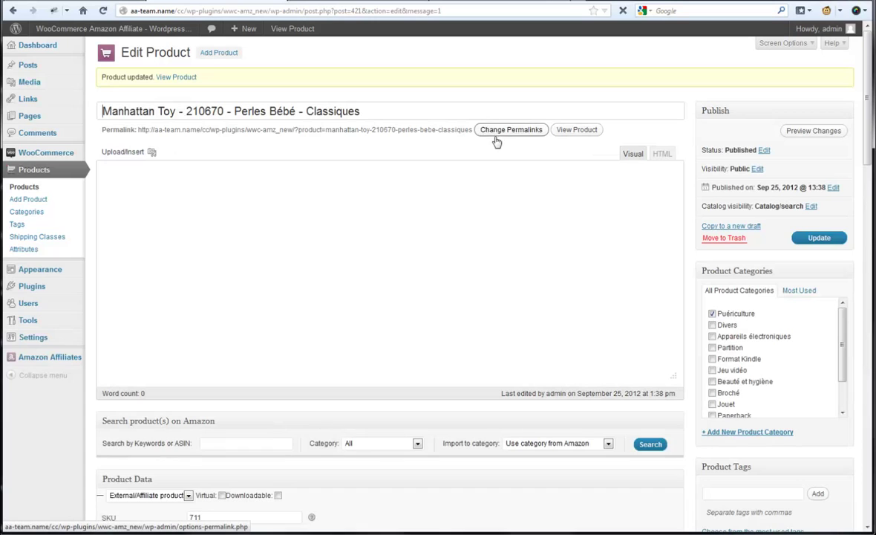
# View the Manhattan Toy product in the storefront and review its description, related products and enlarged main image.
pyautogui.click(589, 130)
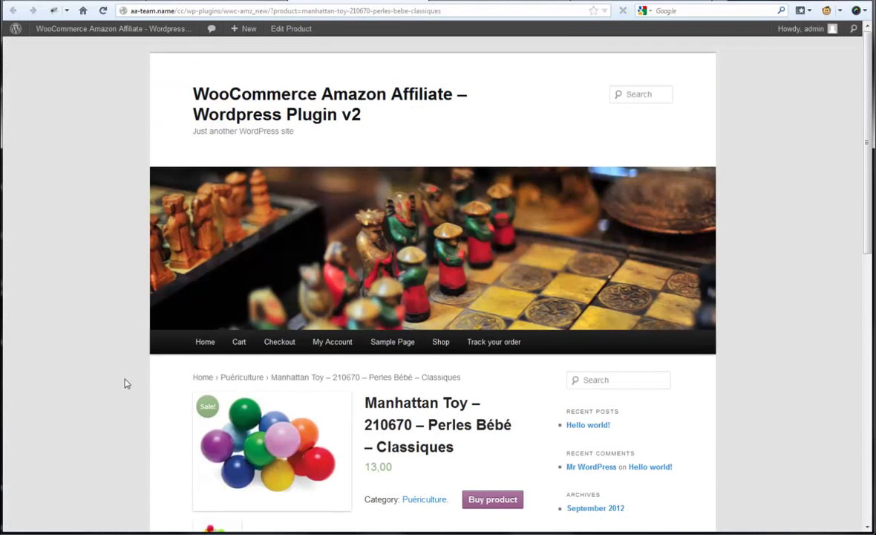
pyautogui.scroll(-3, 126, 382)
pyautogui.scroll(-3, 386, 260)
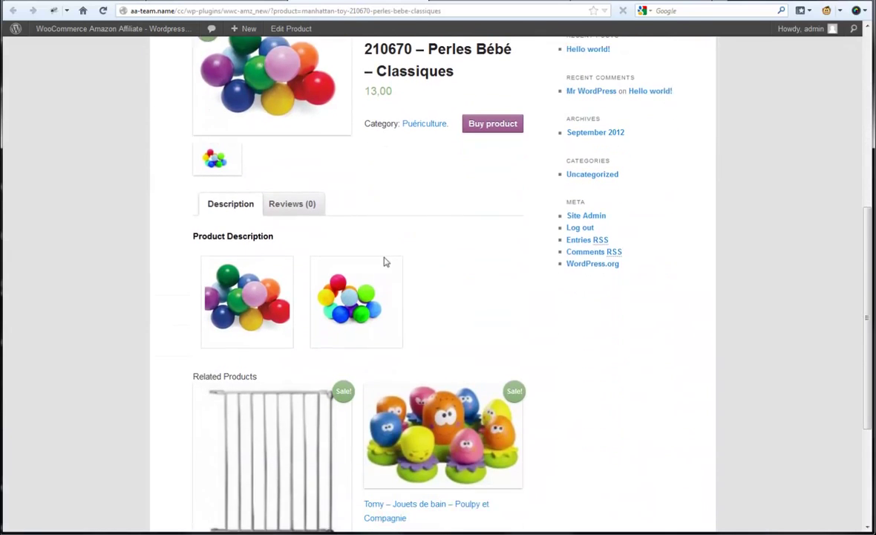
pyautogui.scroll(4, 386, 260)
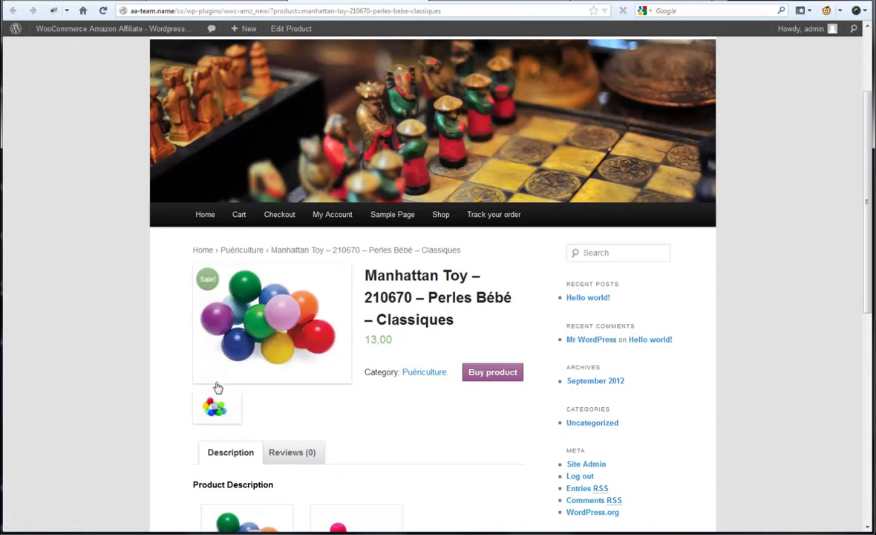
pyautogui.click(201, 355)
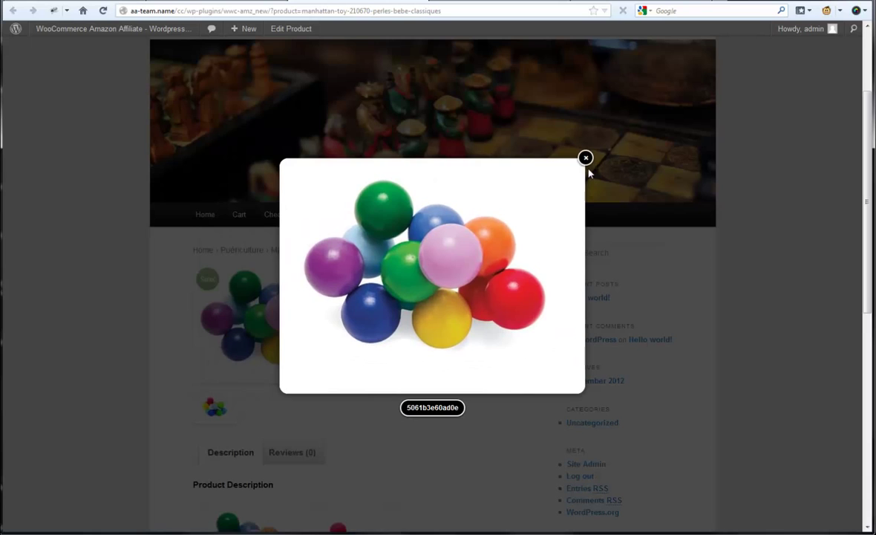
pyautogui.click(586, 158)
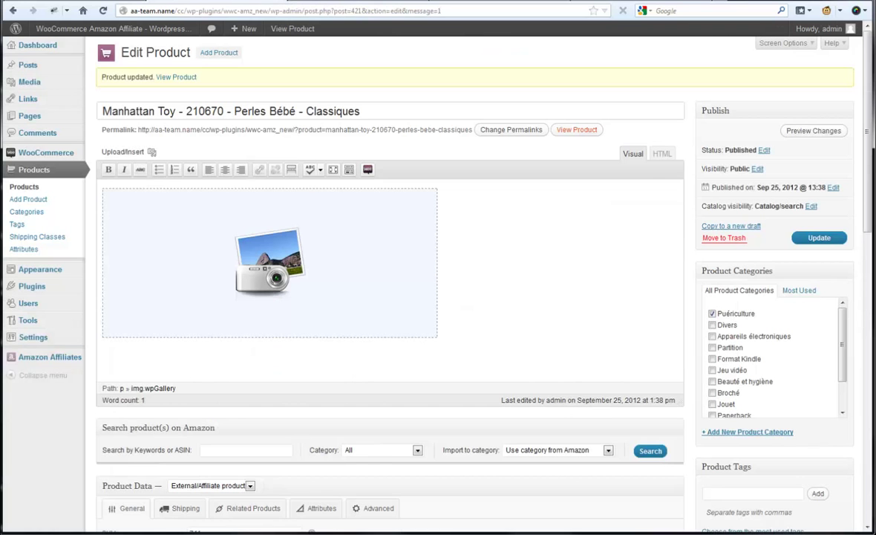
# Look over the Manhattan Toy product's edit page and open the Amazon Affiliates plugin page.
pyautogui.scroll(-2, 577, 275)
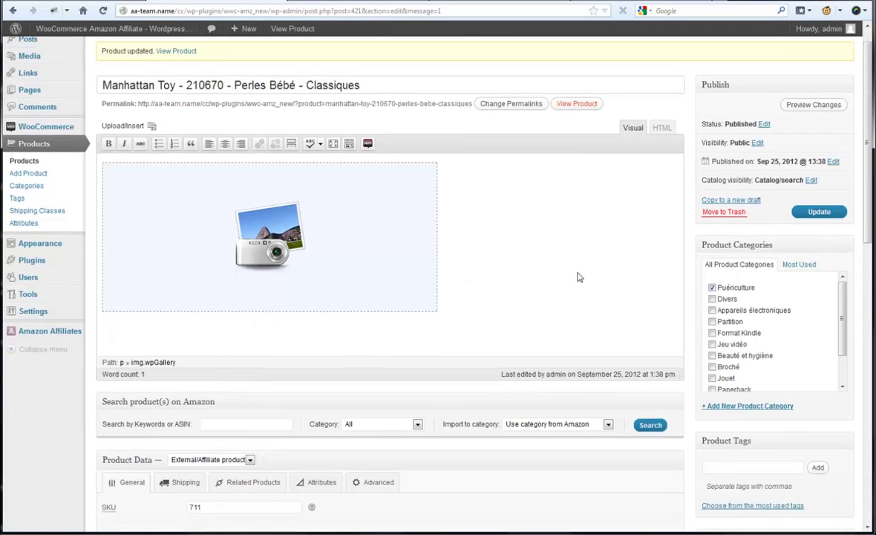
pyautogui.scroll(3, 577, 274)
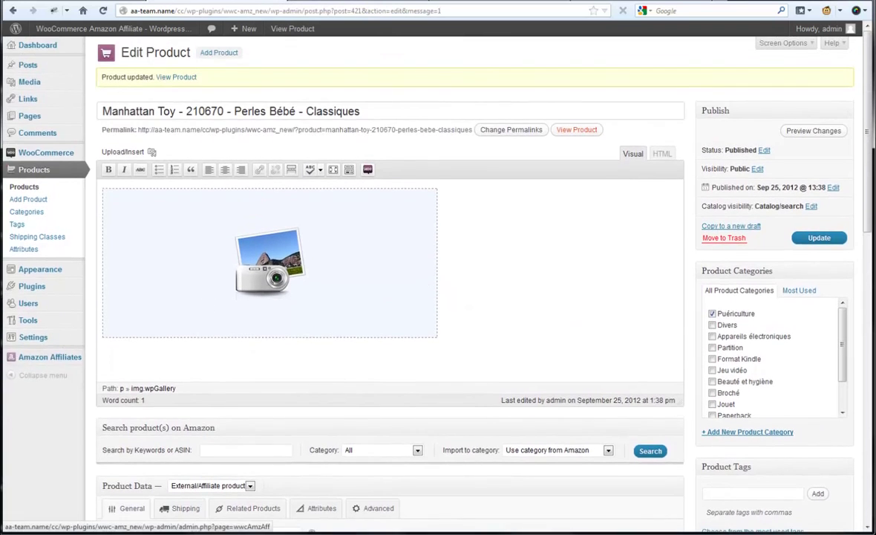
pyautogui.click(30, 361)
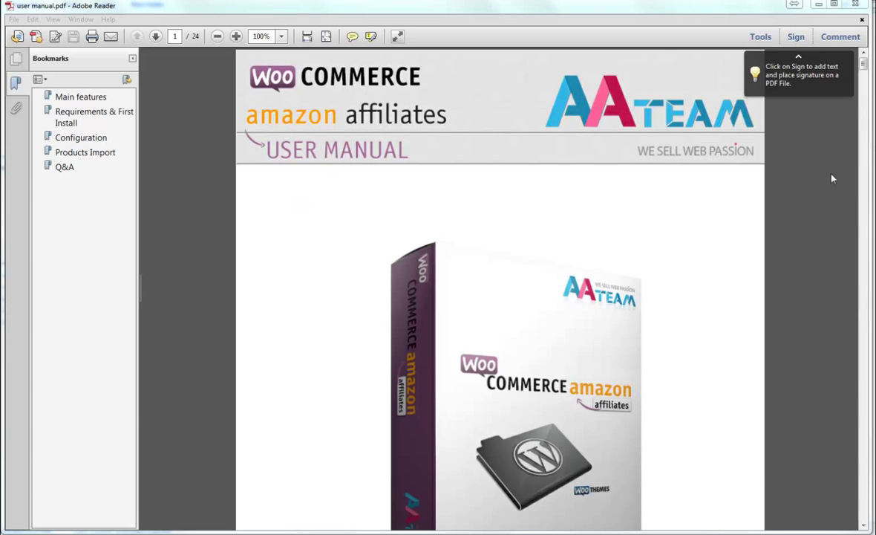
# Read the Main features section of user manual.pdf in Adobe Reader, from product import through the modules manager.
pyautogui.scroll(-1, 833, 178)
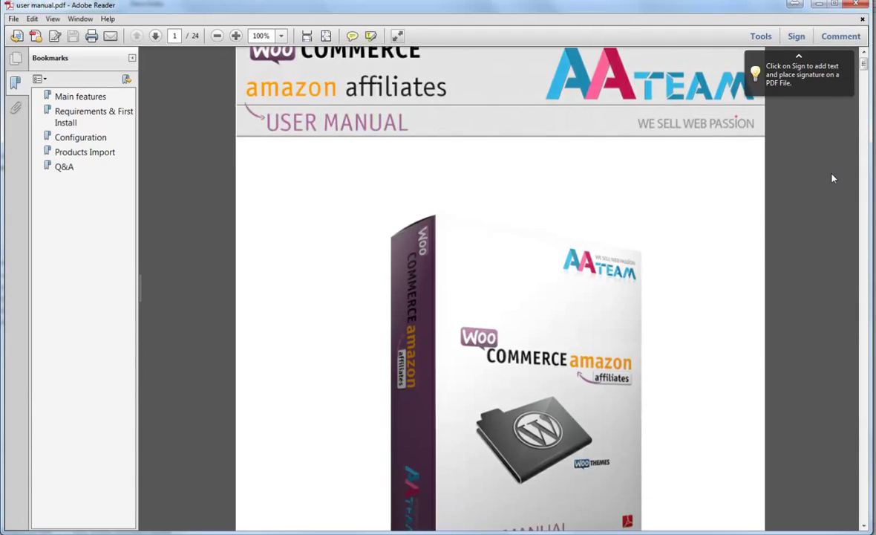
pyautogui.scroll(-10, 833, 179)
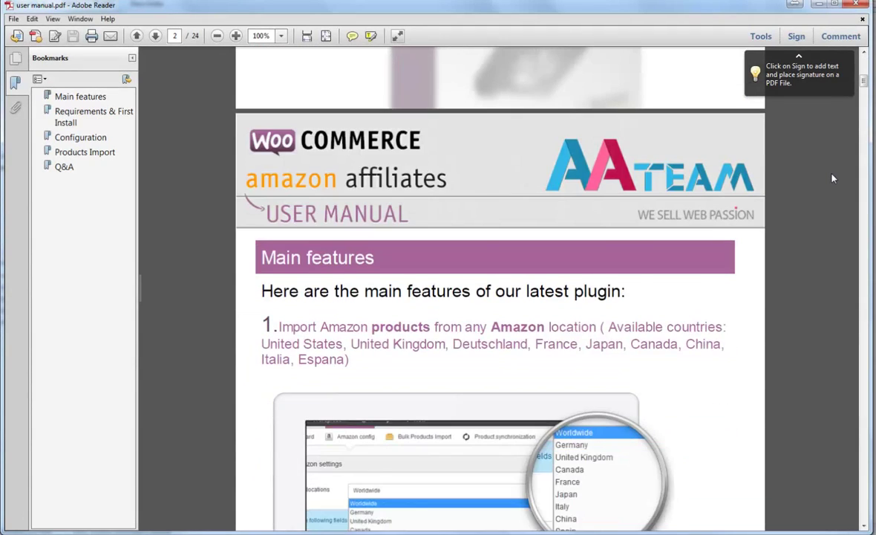
pyautogui.scroll(-10, 833, 178)
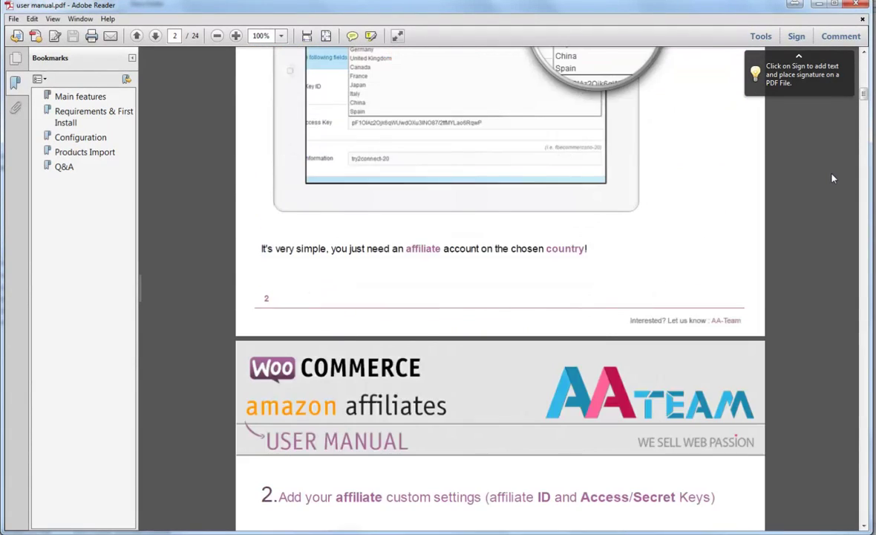
pyautogui.scroll(-6, 833, 179)
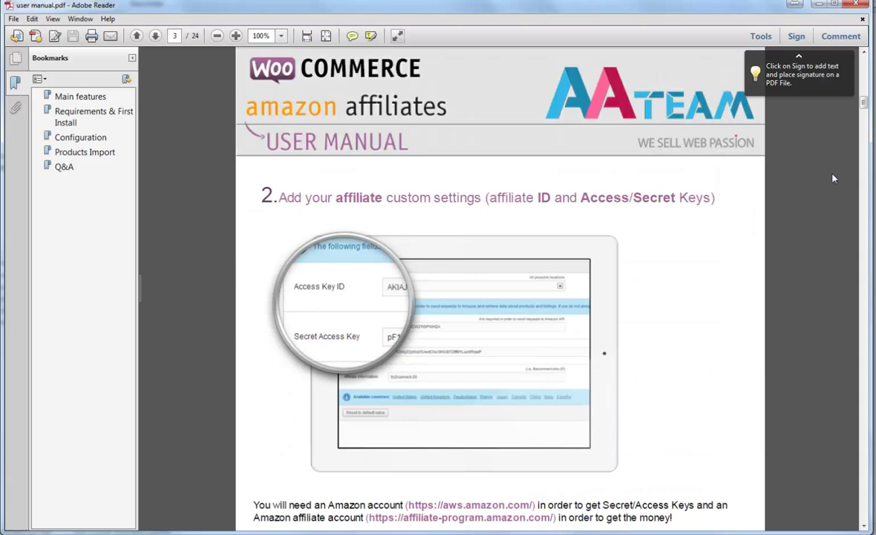
pyautogui.scroll(-9, 833, 178)
pyautogui.scroll(-7, 844, 183)
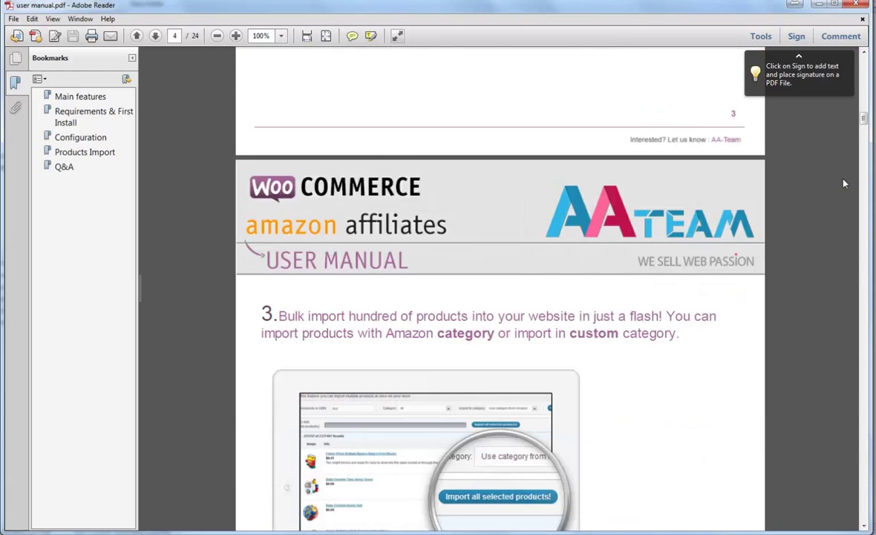
pyautogui.scroll(-1, 844, 183)
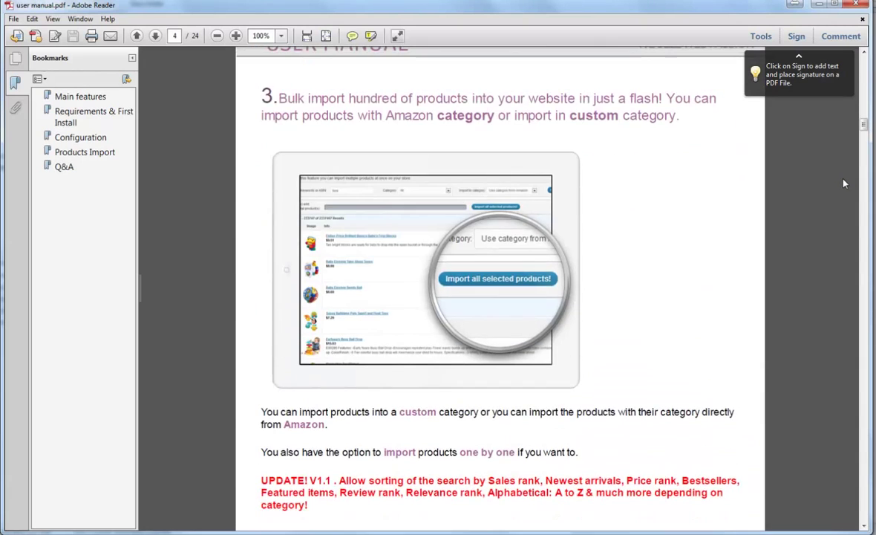
pyautogui.scroll(-12, 844, 184)
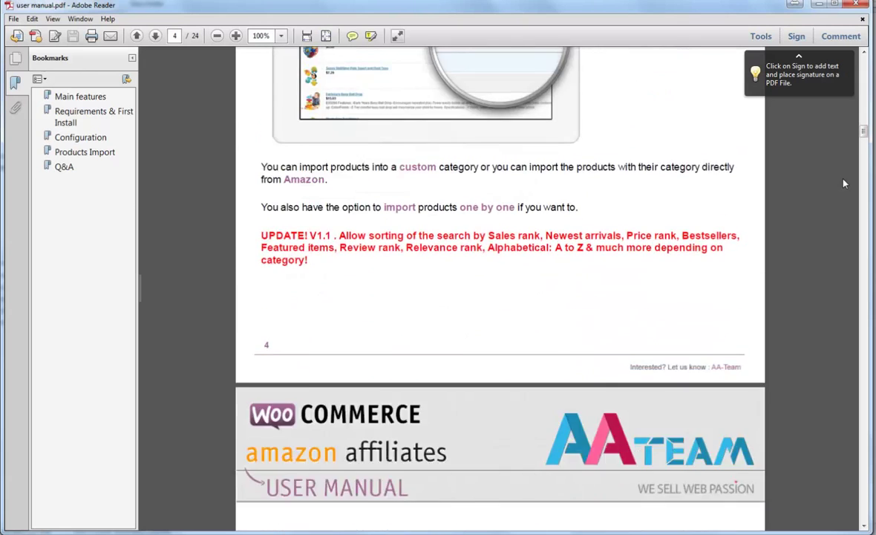
pyautogui.scroll(-12, 844, 184)
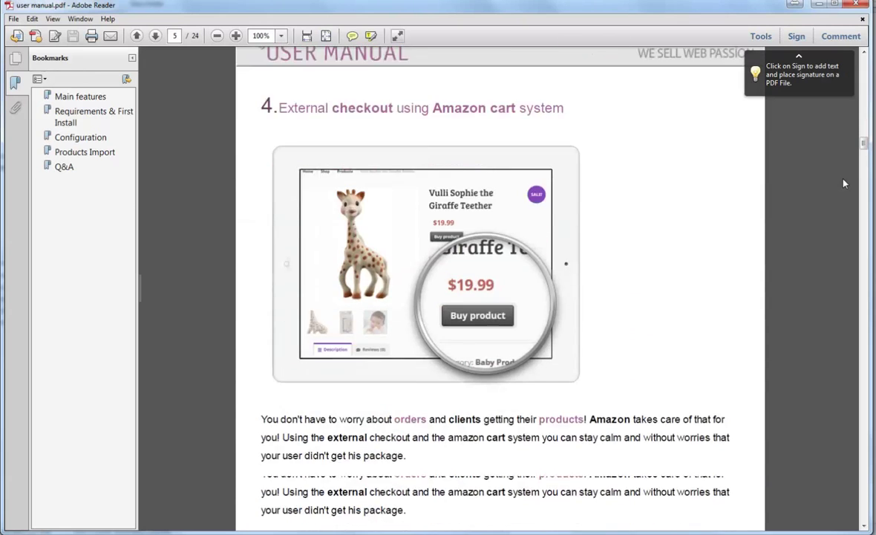
pyautogui.scroll(-12, 844, 184)
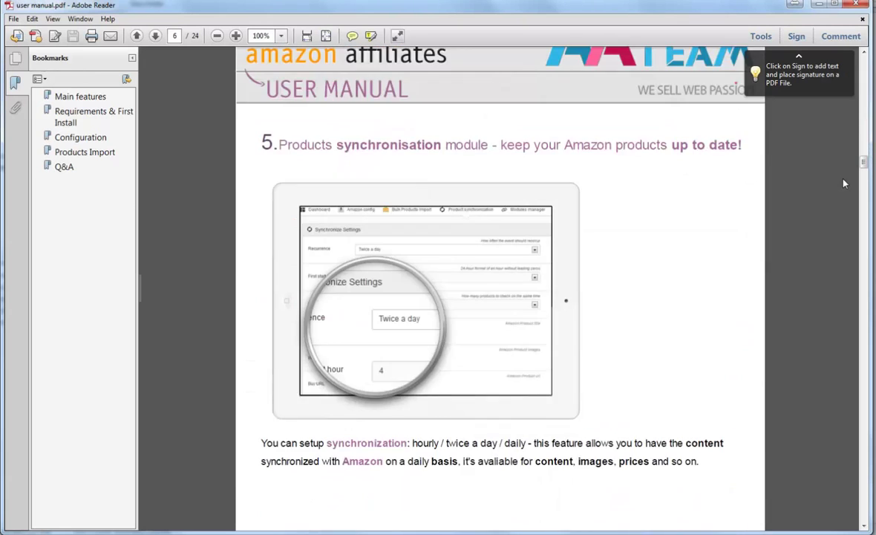
pyautogui.scroll(-12, 843, 183)
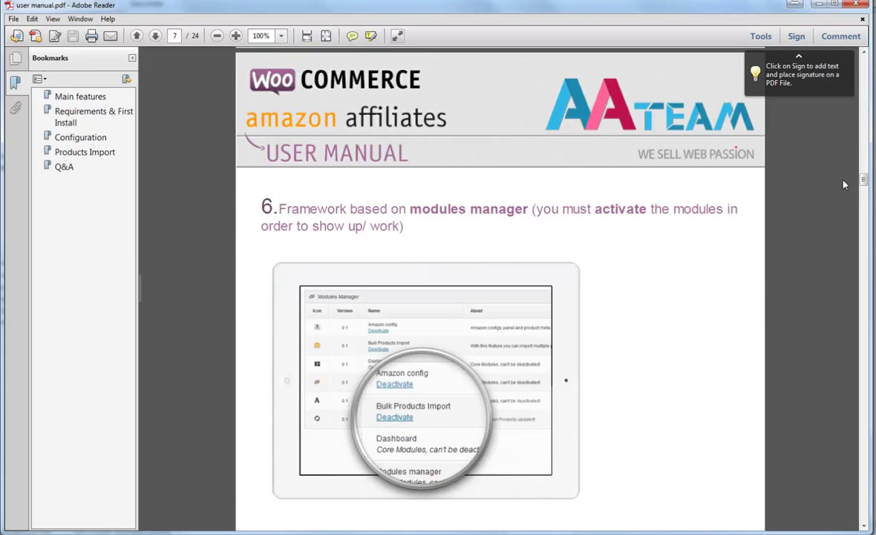
# Read the user manual's Requirements & First Install and Configuration sections, covering installation steps, module activation, Amazon settings and product synchronization.
pyautogui.scroll(-5, 850, 182)
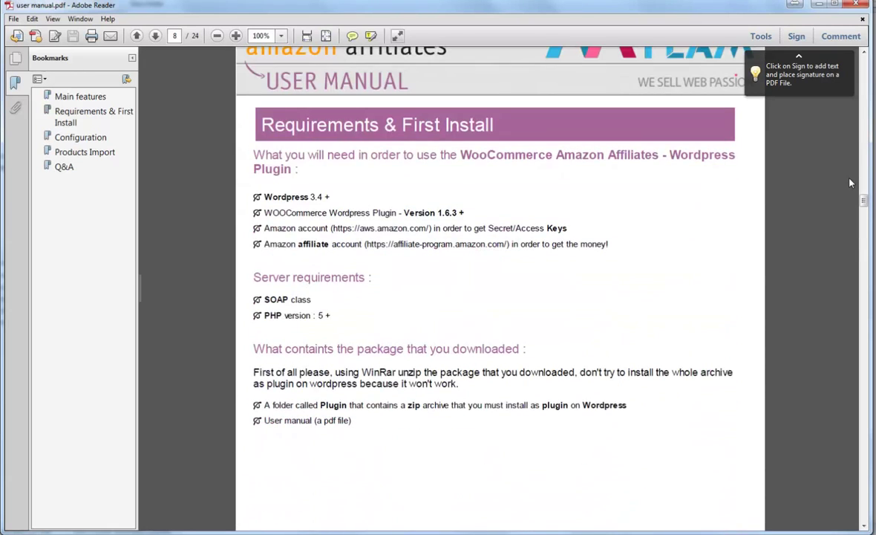
pyautogui.scroll(-15, 852, 183)
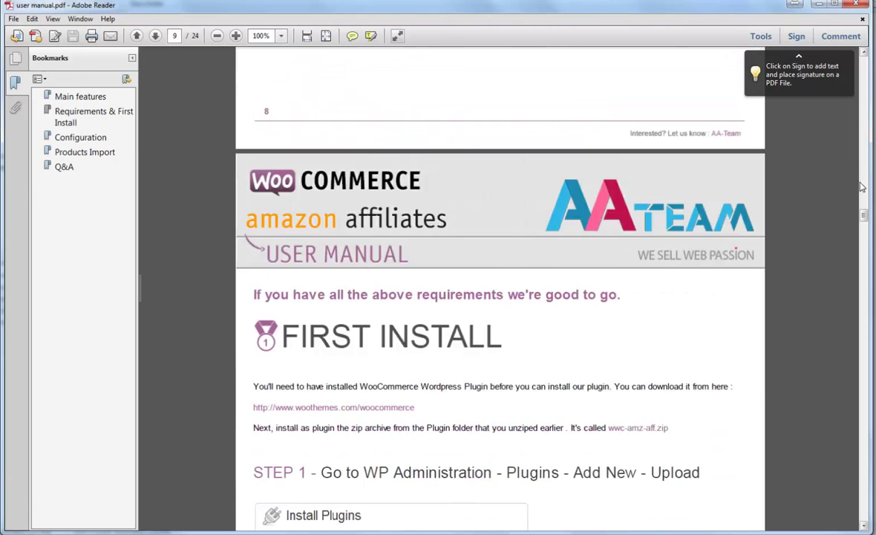
pyautogui.scroll(-14, 861, 188)
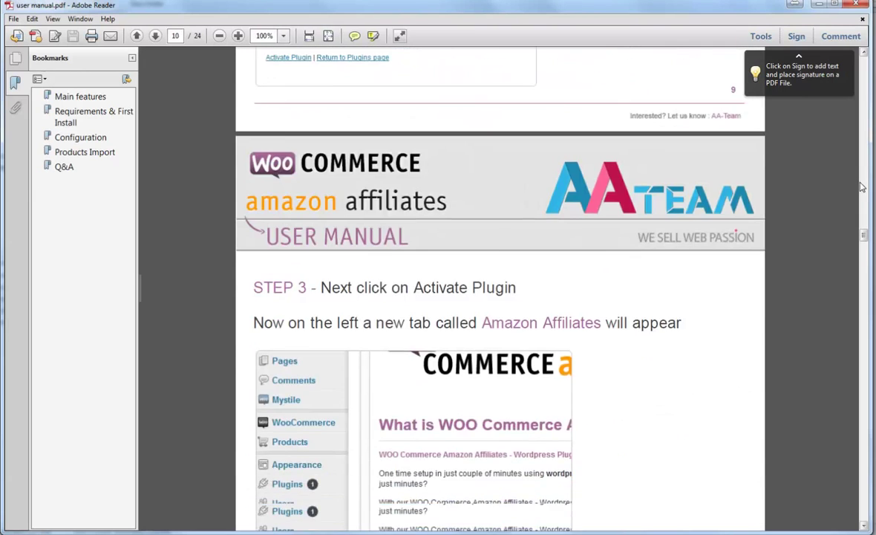
pyautogui.scroll(-20, 862, 187)
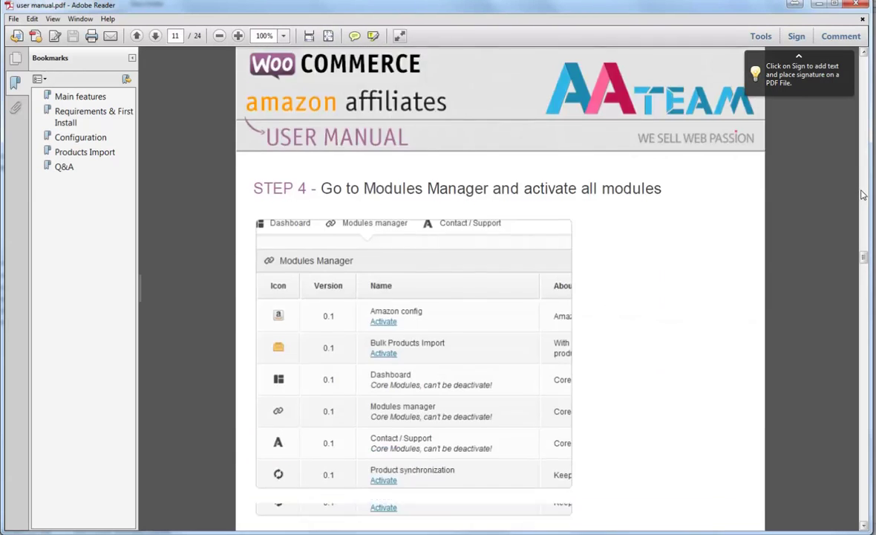
pyautogui.scroll(-20, 862, 214)
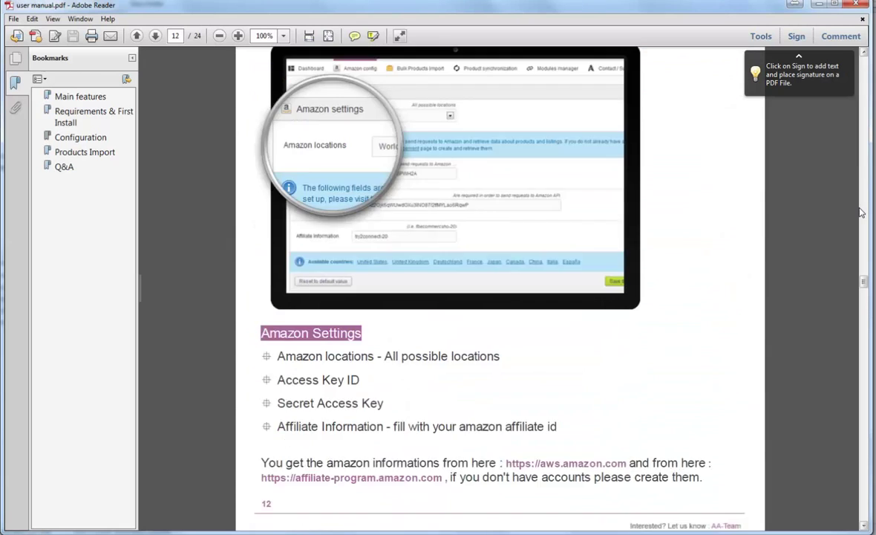
pyautogui.scroll(-17, 862, 214)
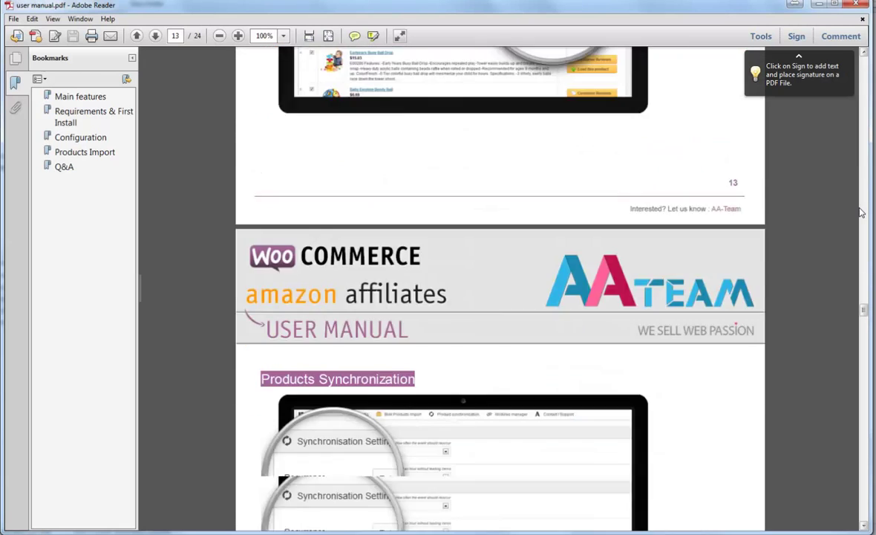
pyautogui.scroll(-15, 862, 213)
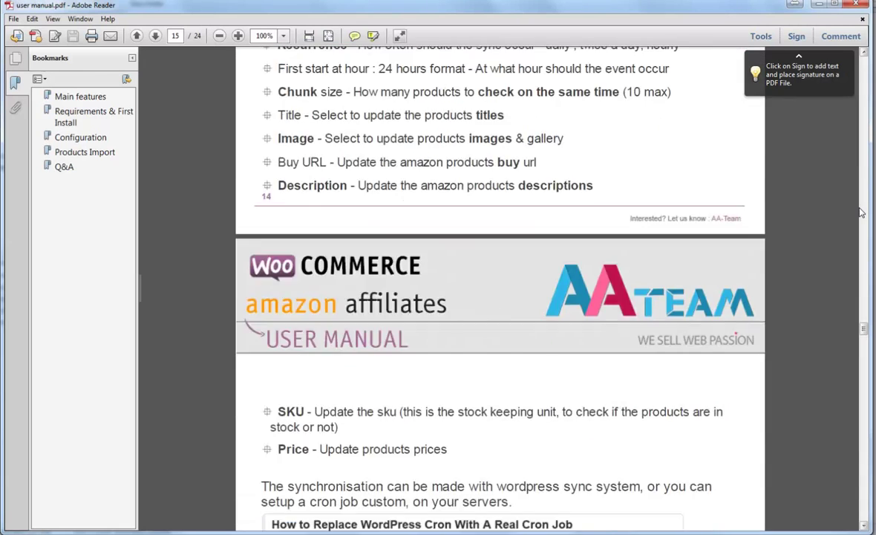
# Read the manual's Products Import section, covering adding products one by one, the imported product data and bulk products import.
pyautogui.scroll(-12, 862, 214)
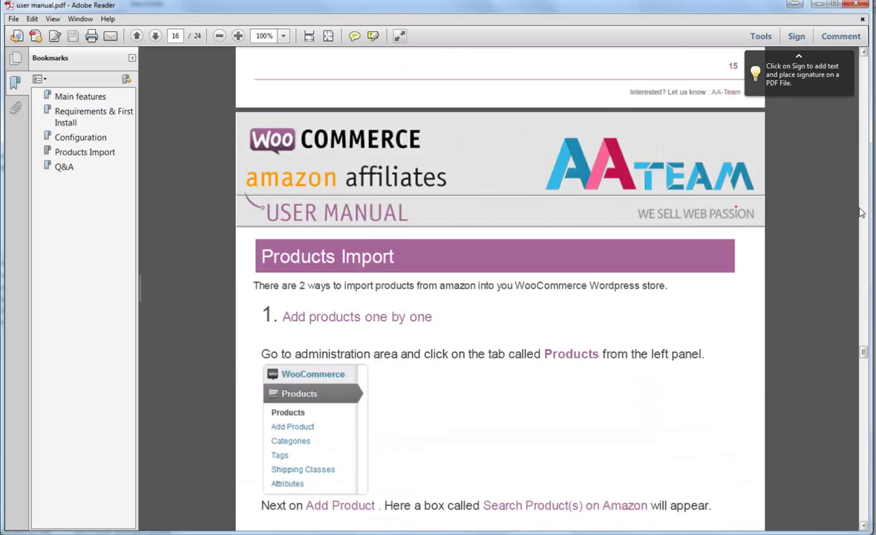
pyautogui.scroll(-15, 862, 213)
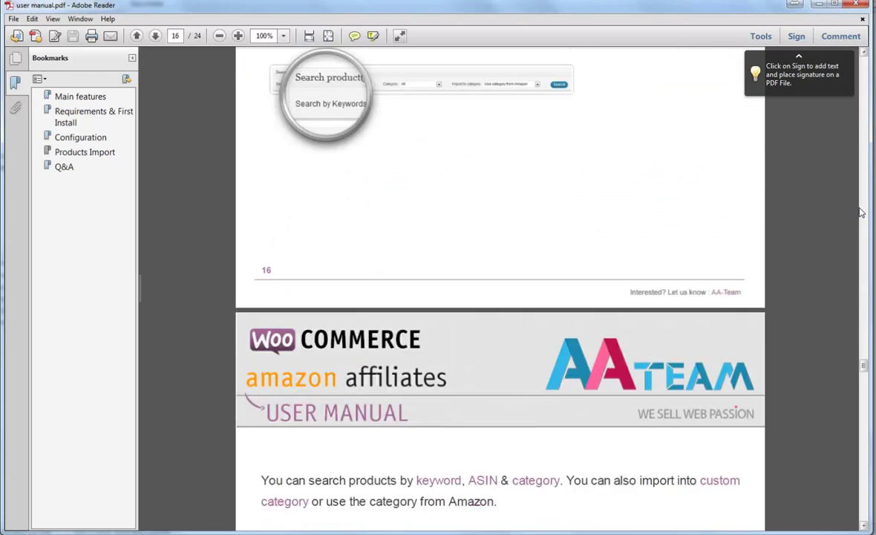
pyautogui.scroll(-4, 862, 214)
pyautogui.scroll(-11, 862, 214)
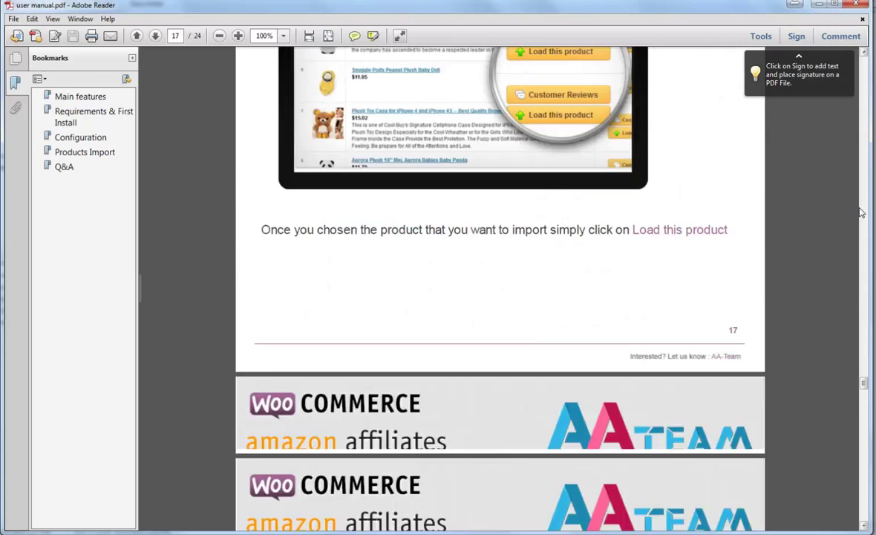
pyautogui.scroll(-3, 861, 213)
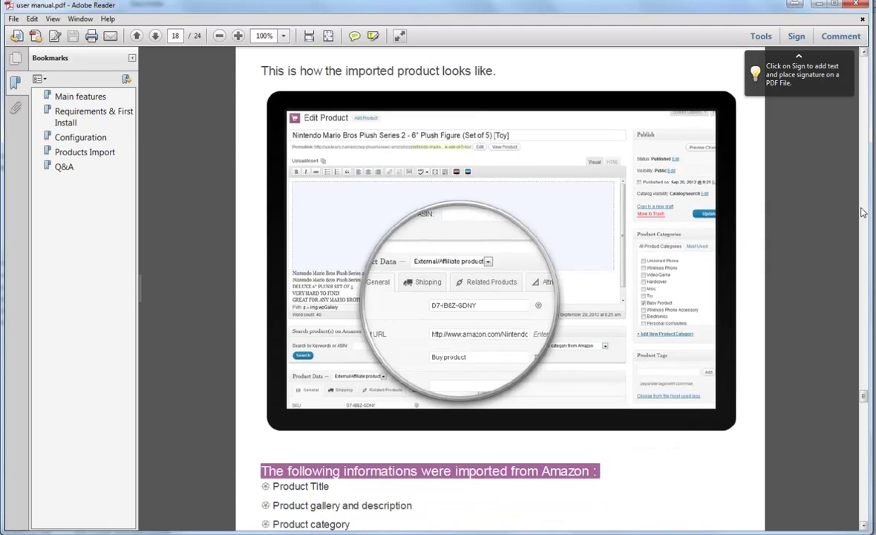
pyautogui.scroll(-18, 864, 213)
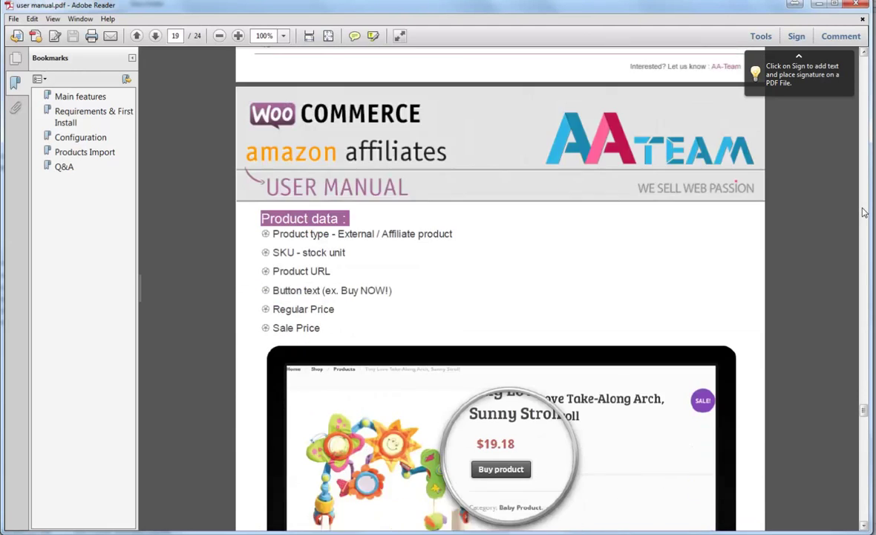
pyautogui.scroll(-16, 864, 213)
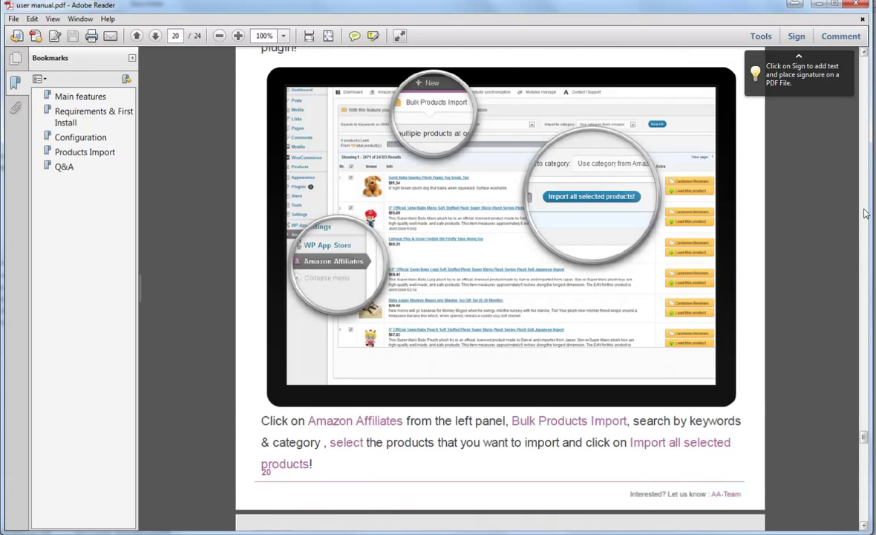
pyautogui.scroll(-15, 864, 213)
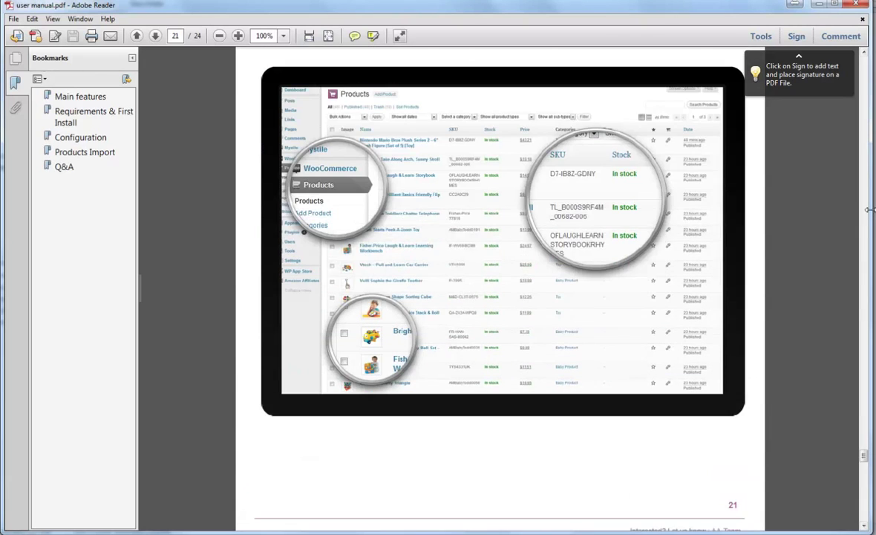